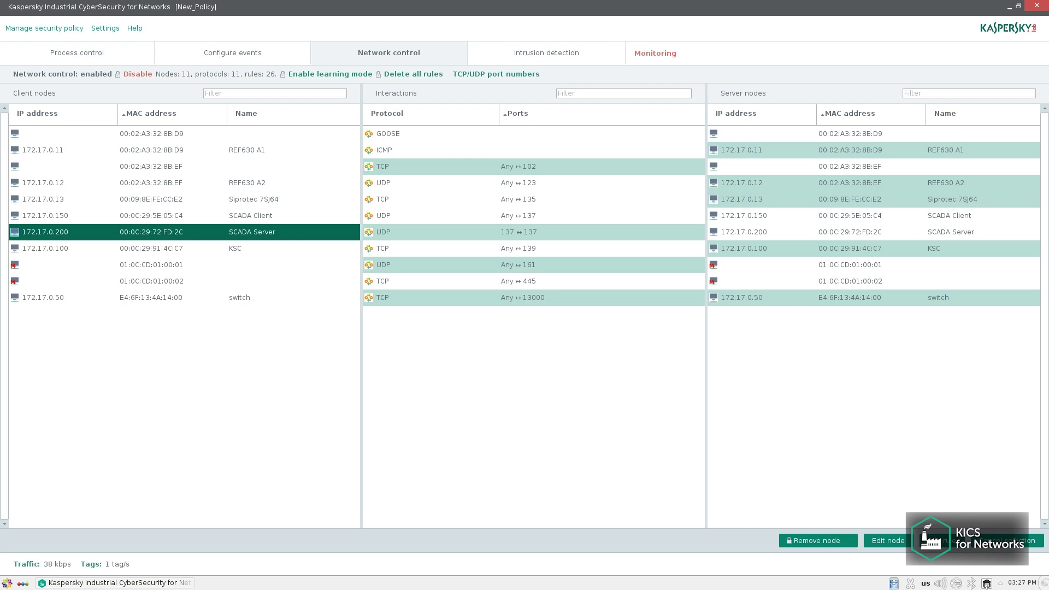
Clear the node selection in Network control and review the protocols of devices AA1J1Q02A1LD0 and S7SJ64 under Process control.
left_click(831, 444)
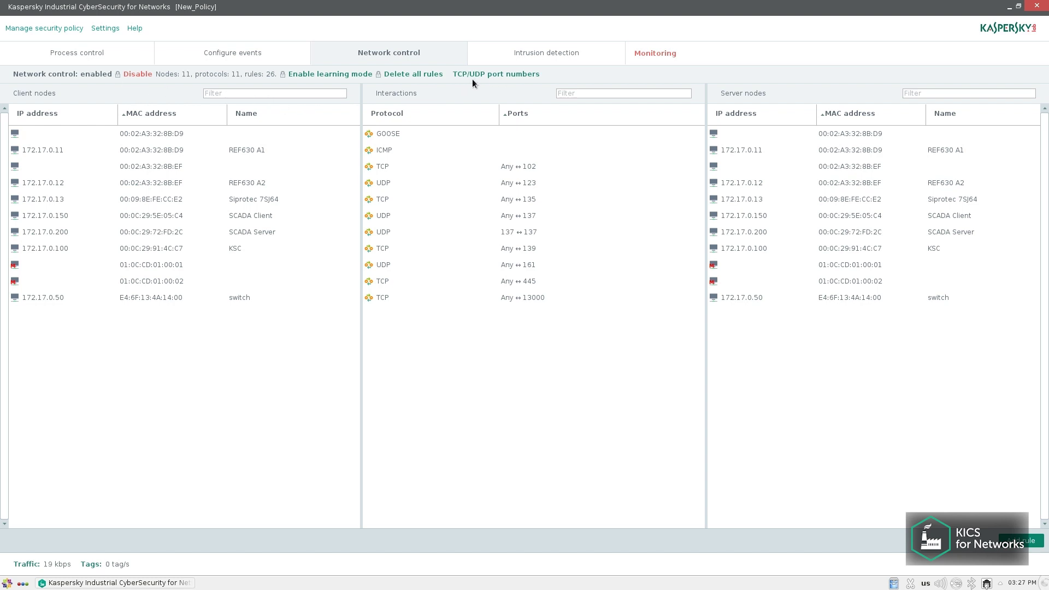
left_click(62, 54)
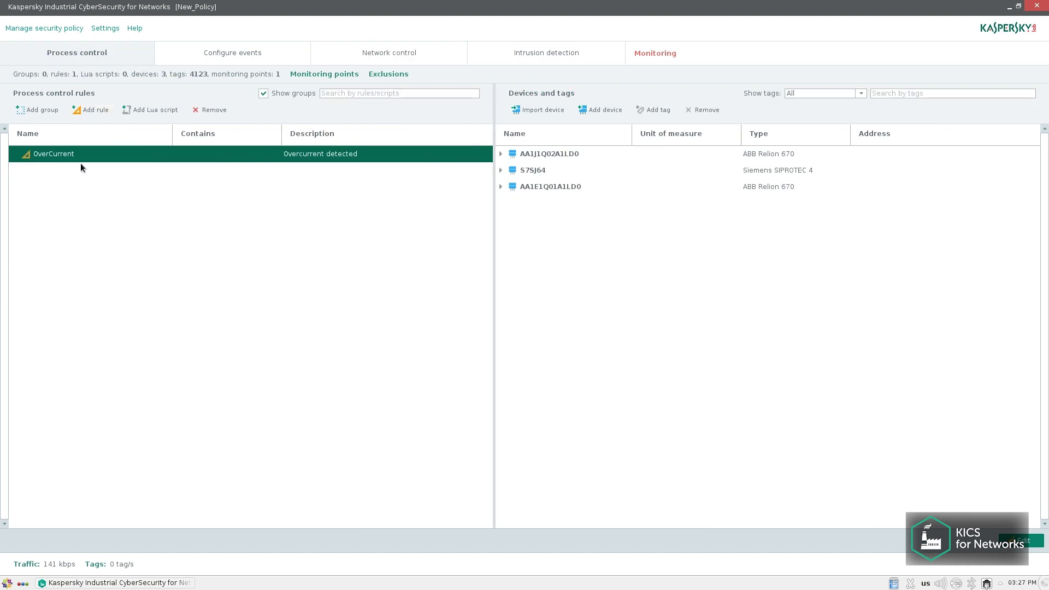
left_click(501, 154)
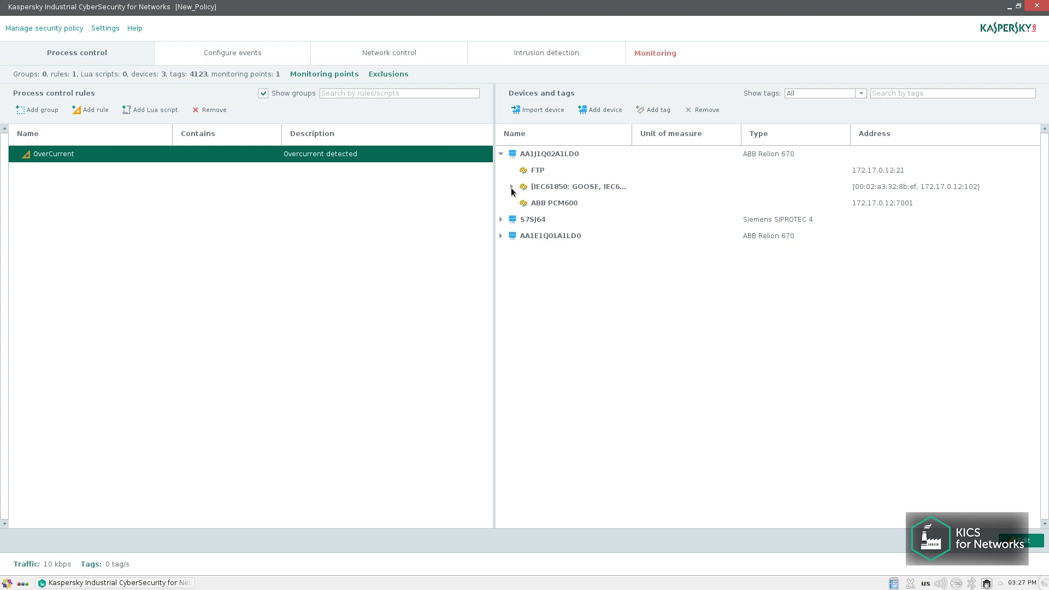
left_click(501, 219)
left_click(512, 236)
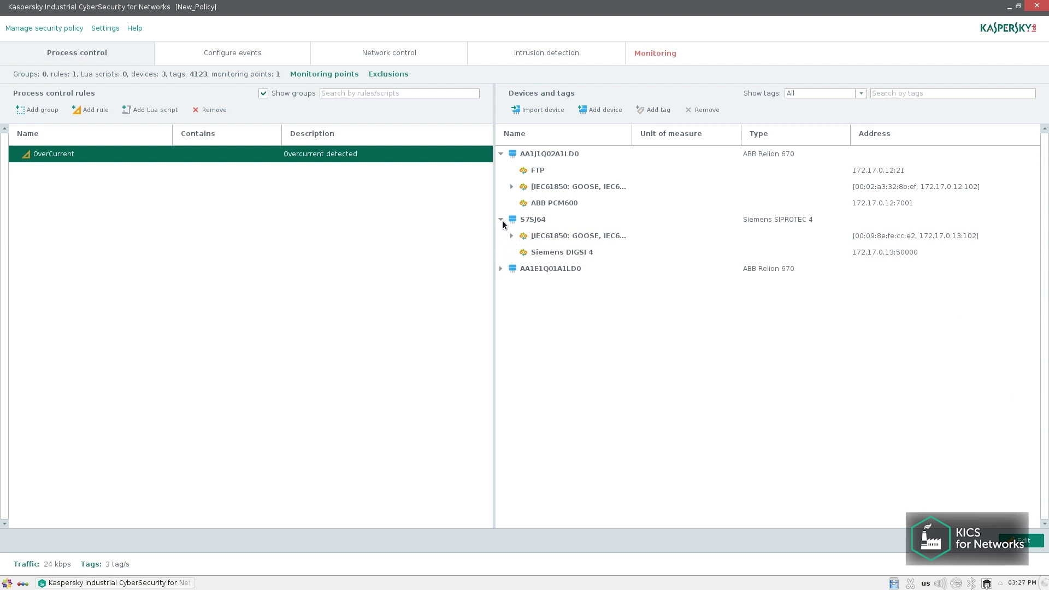
left_click(501, 220)
left_click(500, 154)
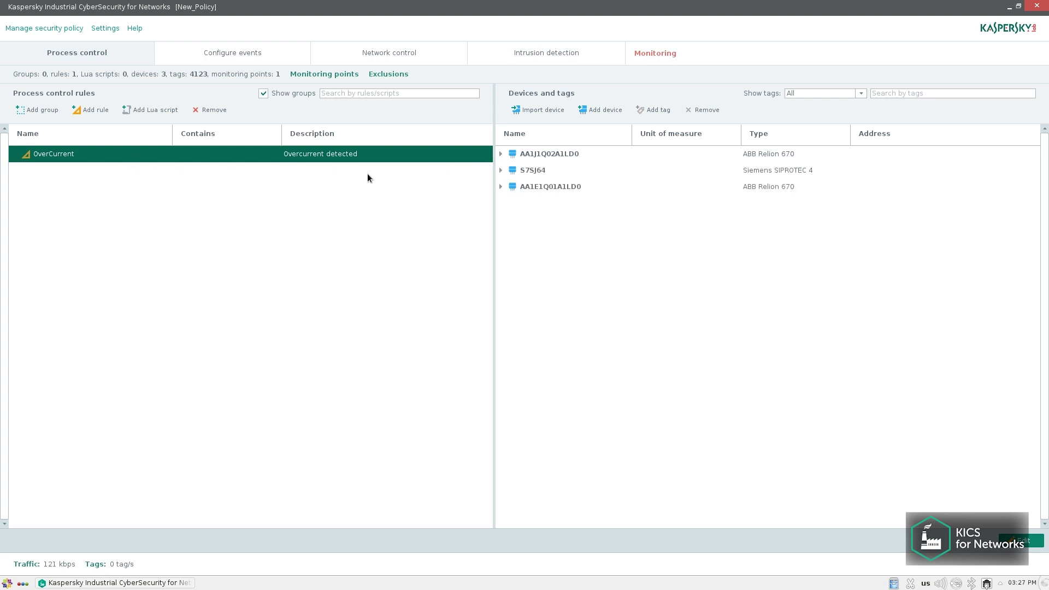
Examine the settings and the list of monitored events of device AA1J1Q02A1LD0 without changing them.
double_click(523, 156)
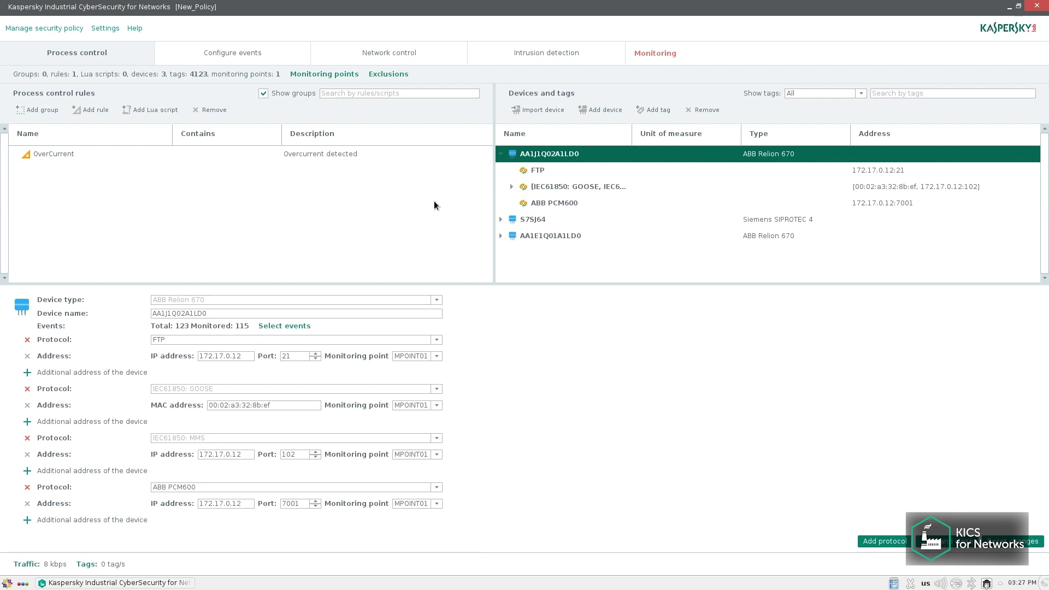
left_click(289, 328)
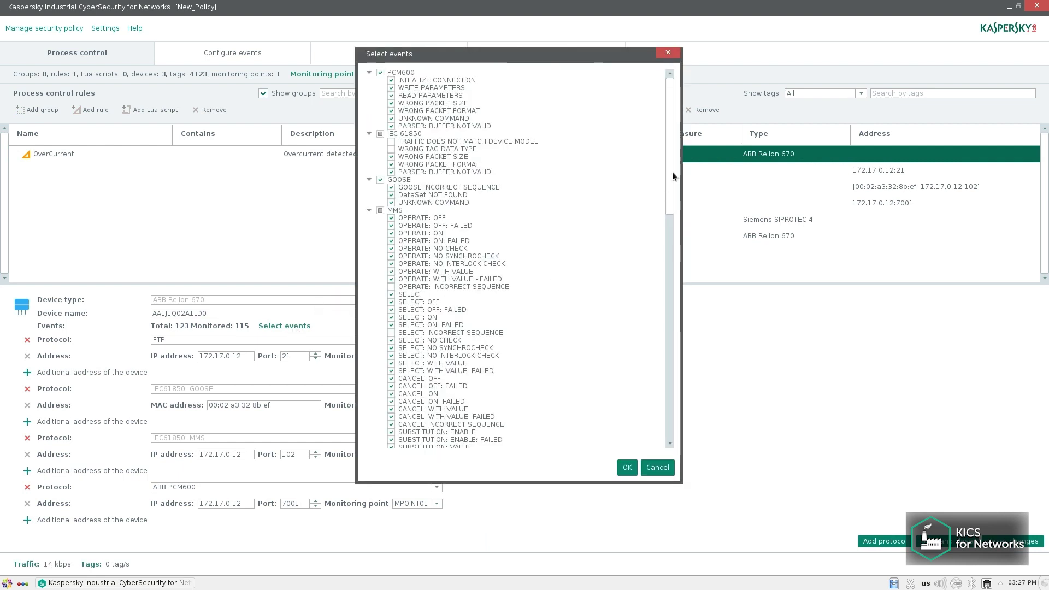
left_click_drag(671, 146, 660, 318)
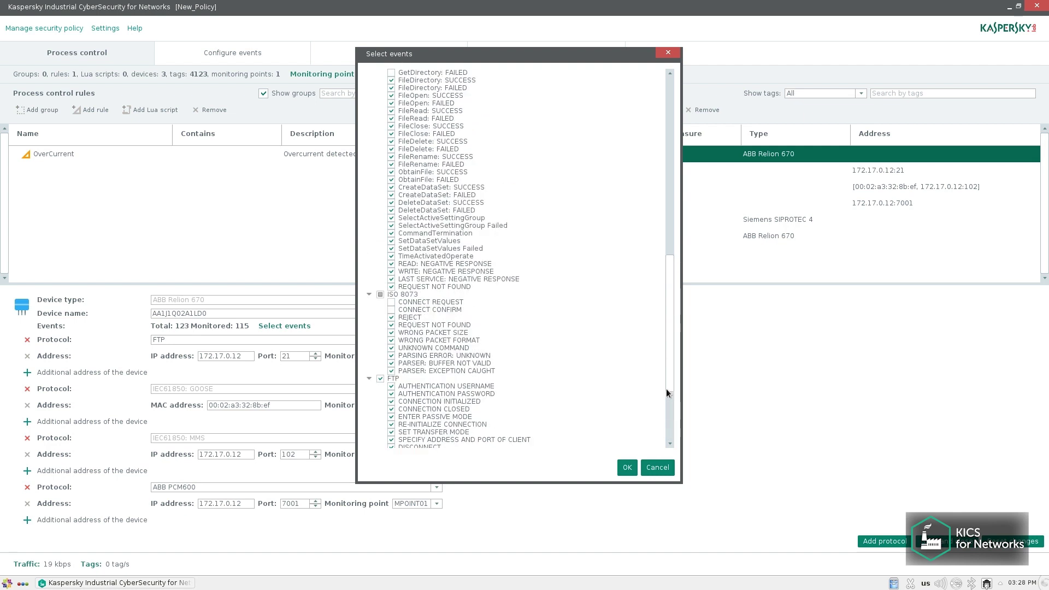
left_click(659, 469)
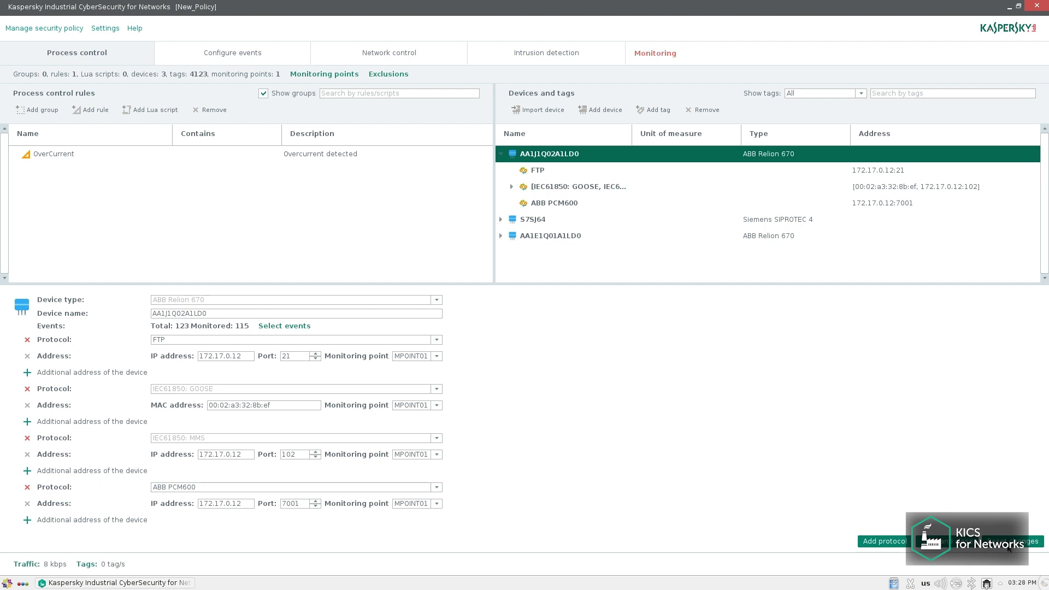
left_click(947, 541)
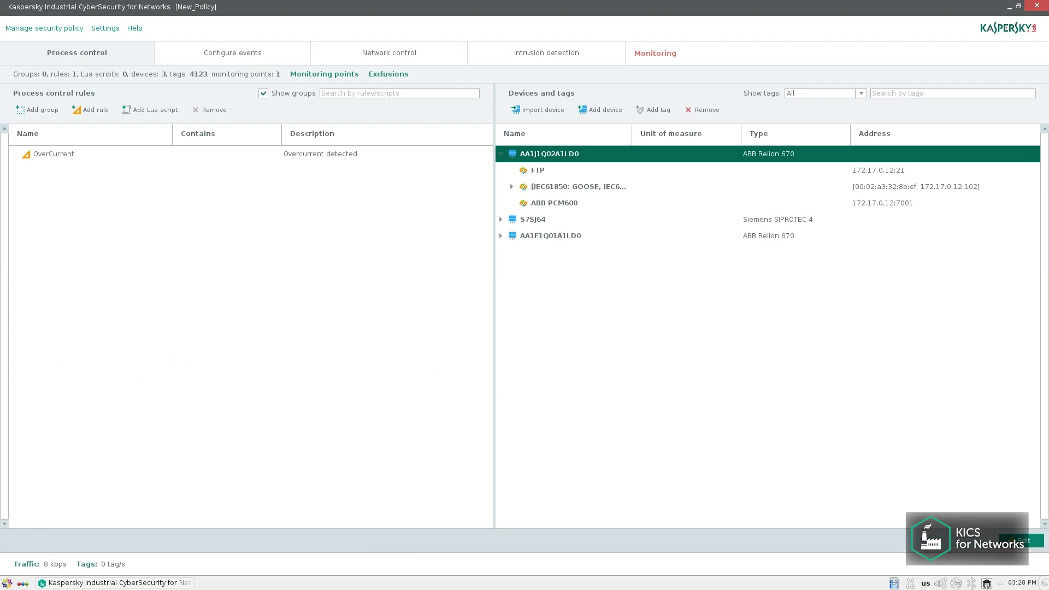
Examine the settings and the list of monitored events of the Siemens SIPROTEC 4 device S7SJ64.
double_click(534, 221)
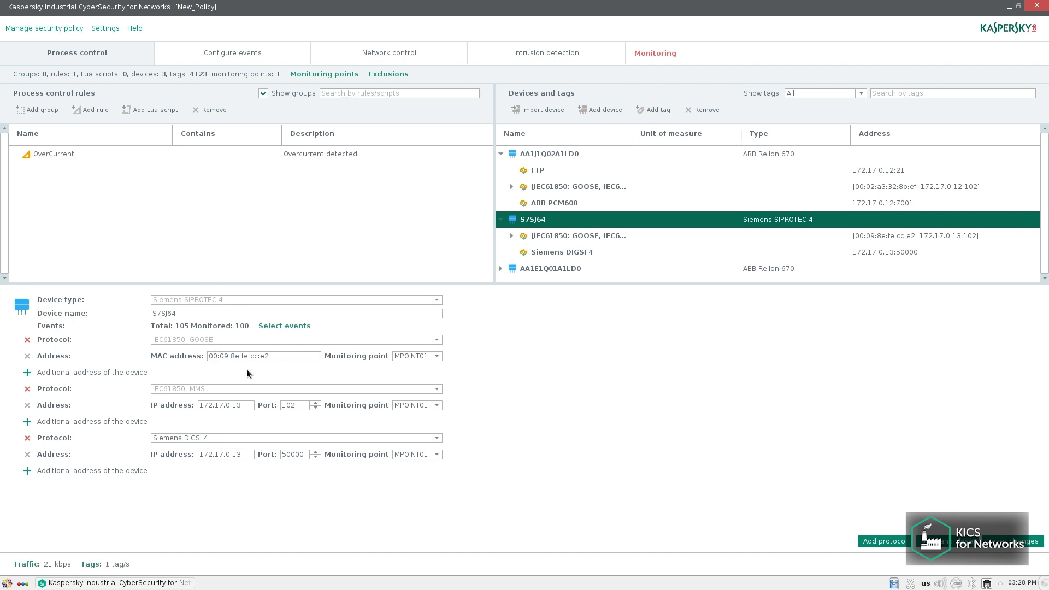
left_click(285, 326)
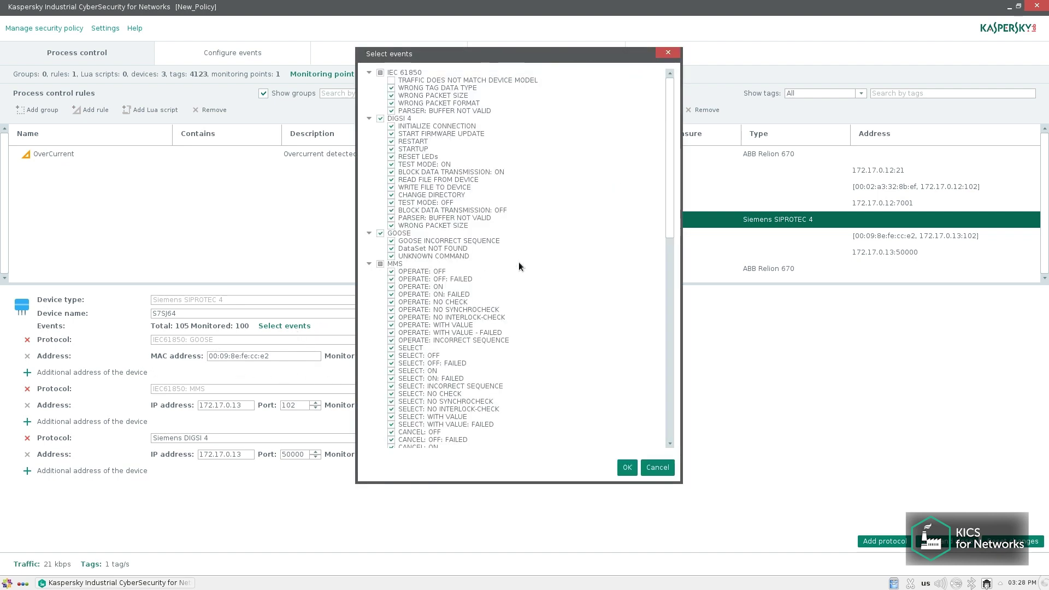
scroll(671, 221, "down", 8)
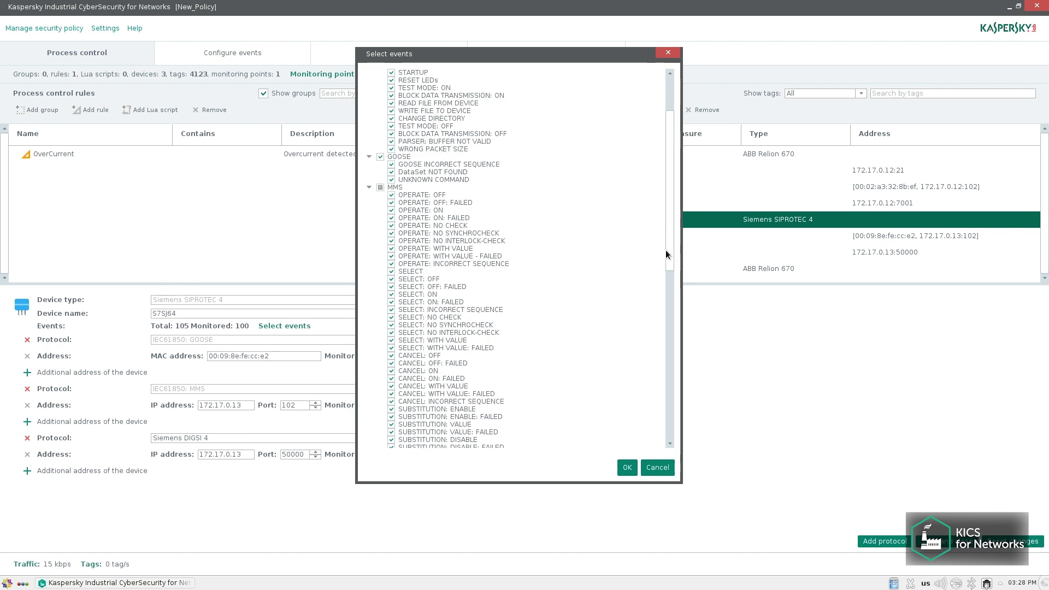
scroll(657, 273, "up", 5)
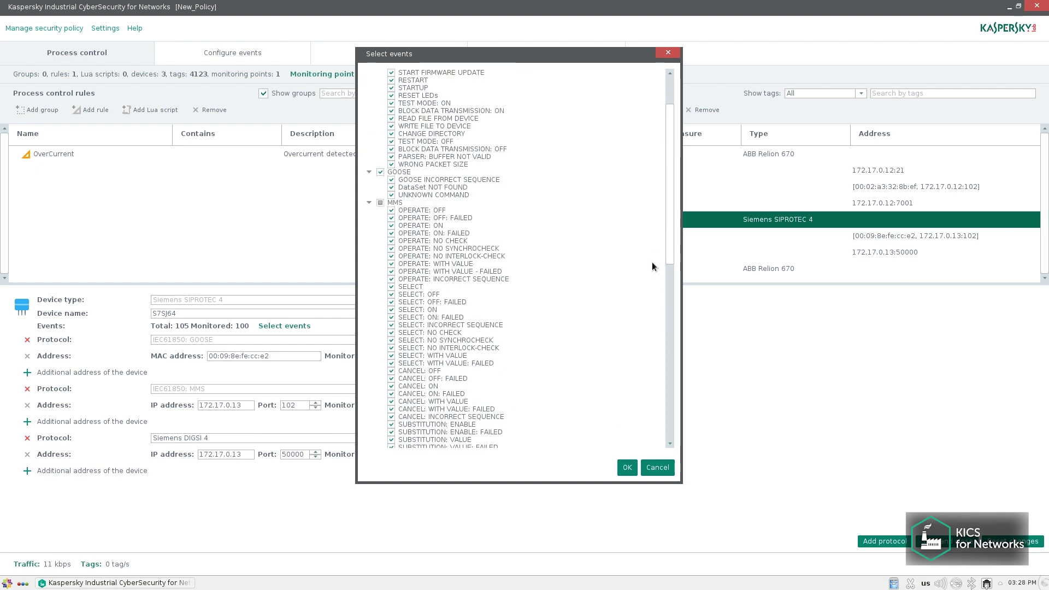
left_click(627, 468)
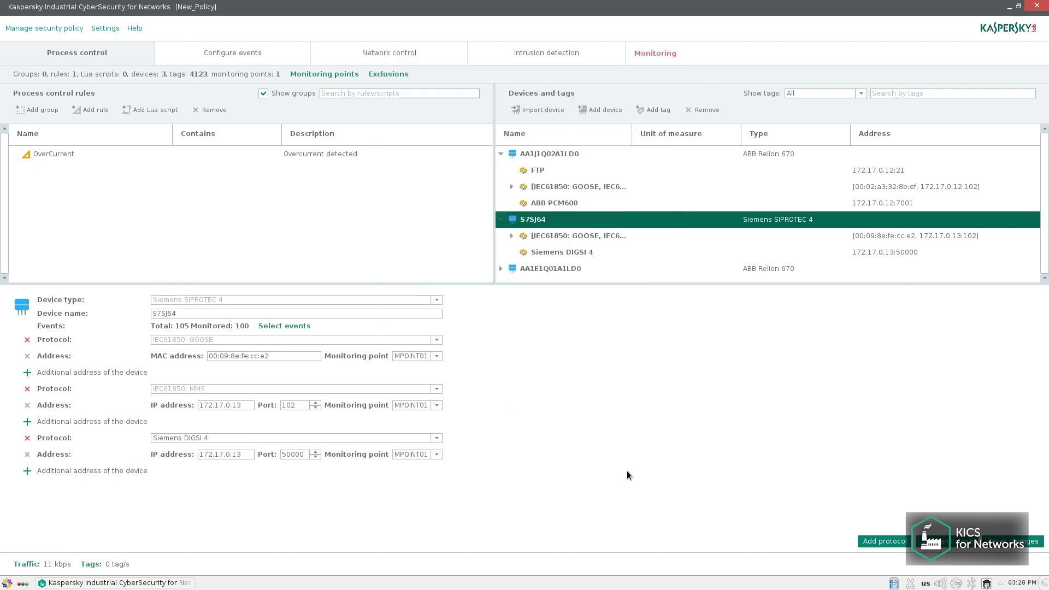
left_click(1026, 545)
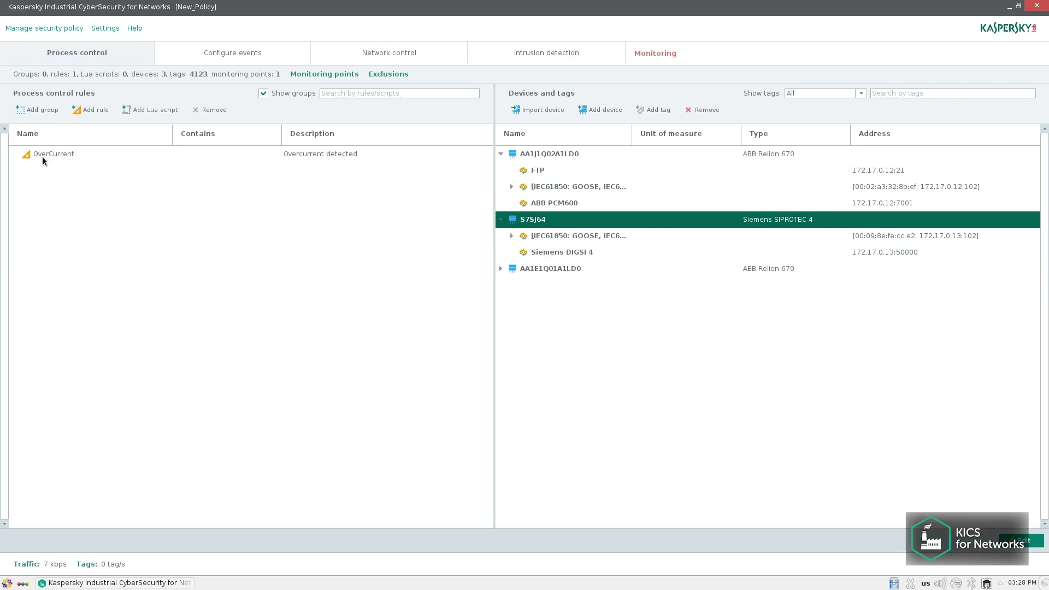
Inspect the tags of device AA1E1Q01A1LD0 and the condition, tag and maximum of the OverCurrent rule that monitors its phase current.
left_click(70, 160)
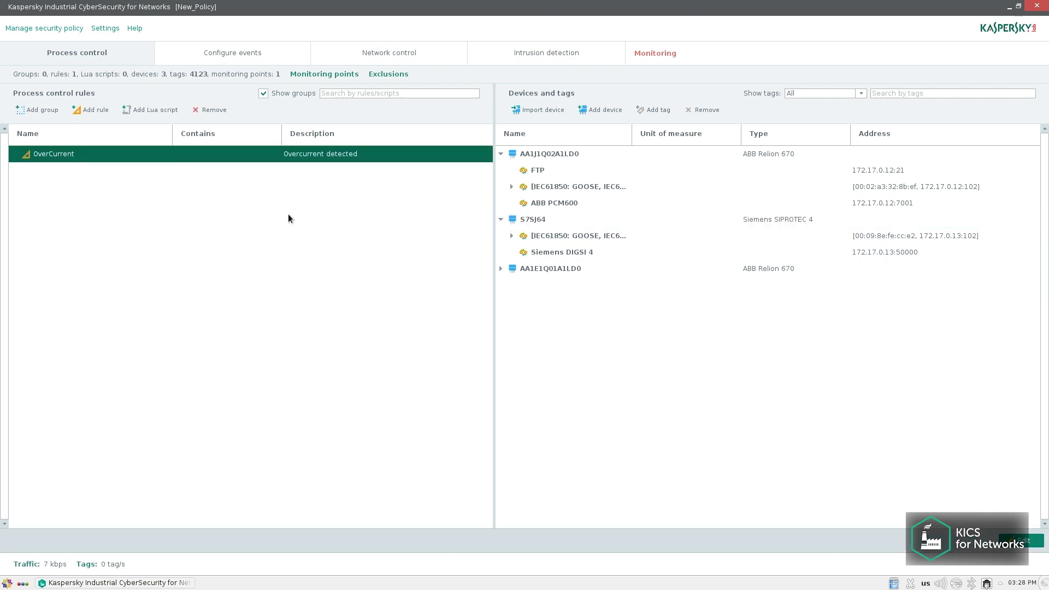
left_click(500, 270)
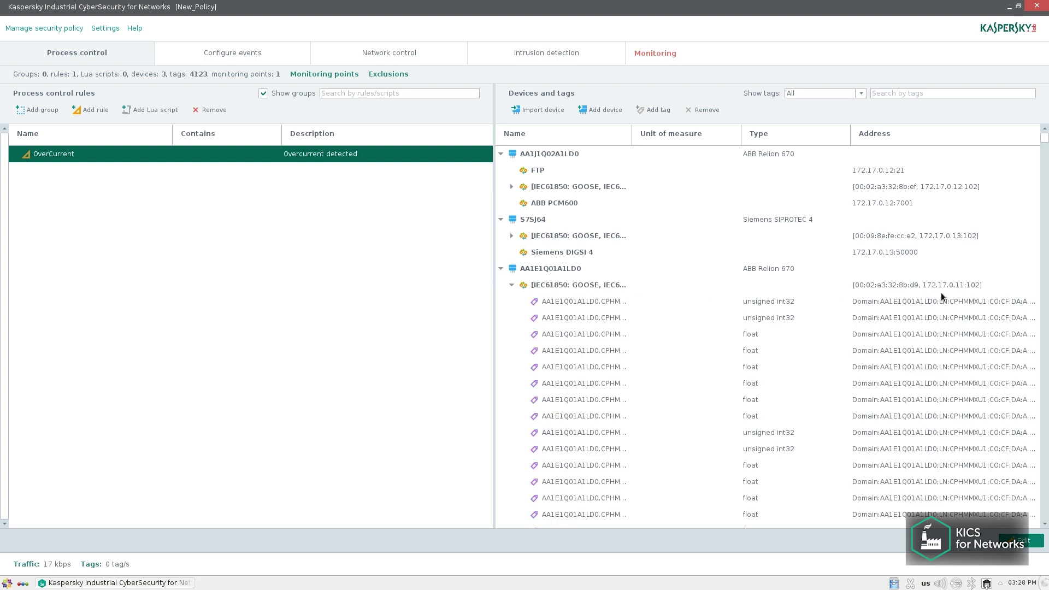
scroll(1045, 141, "down", 20)
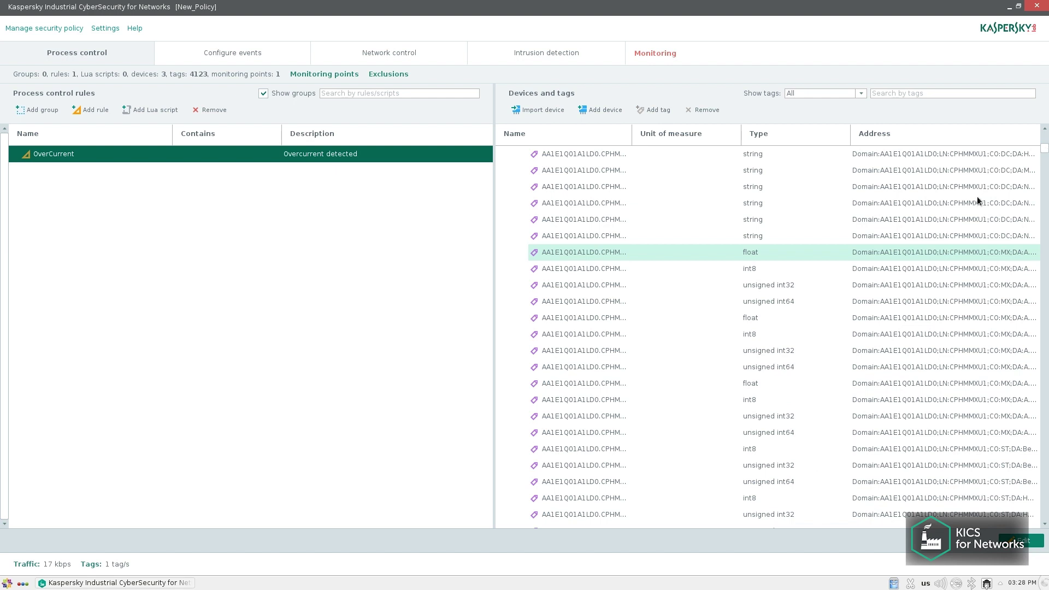
left_click(874, 255)
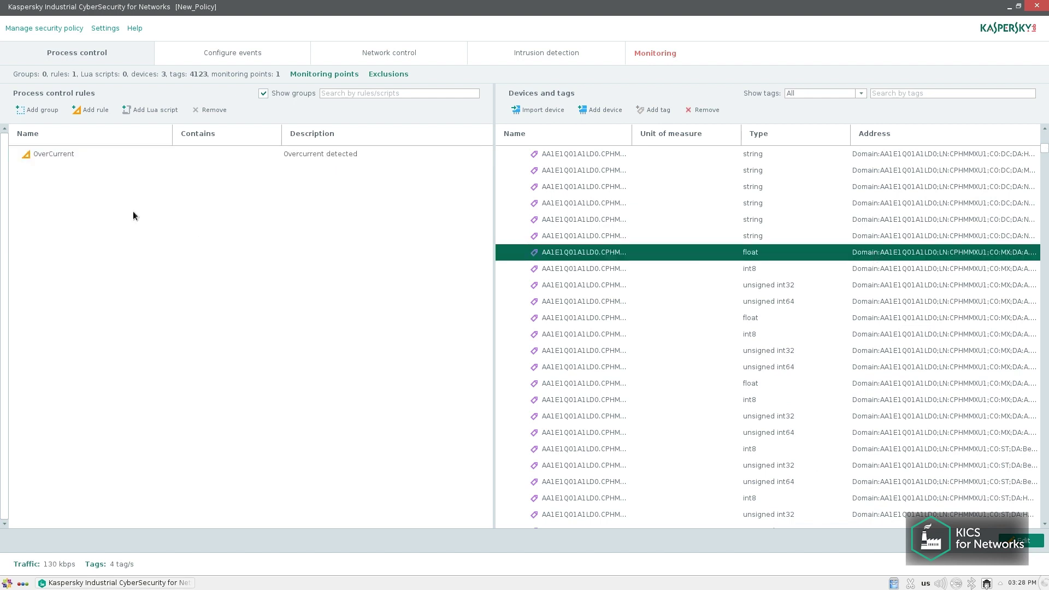
left_click(39, 154)
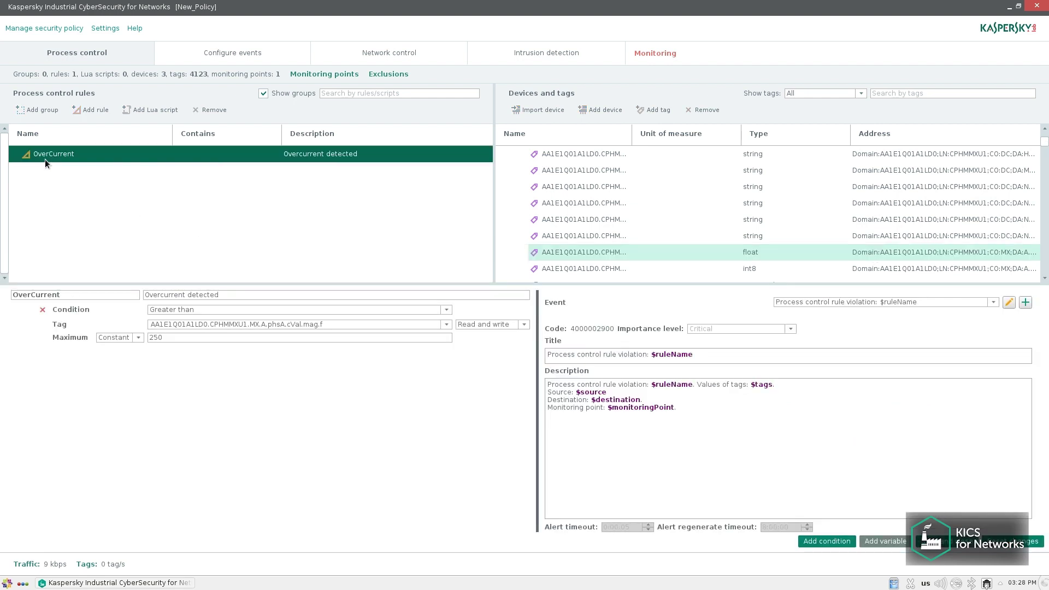
left_click_drag(334, 325, 145, 344)
left_click(1022, 541)
Collapse all three devices and their protocols in the devices and tags tree.
left_click_drag(1043, 148, 1046, 127)
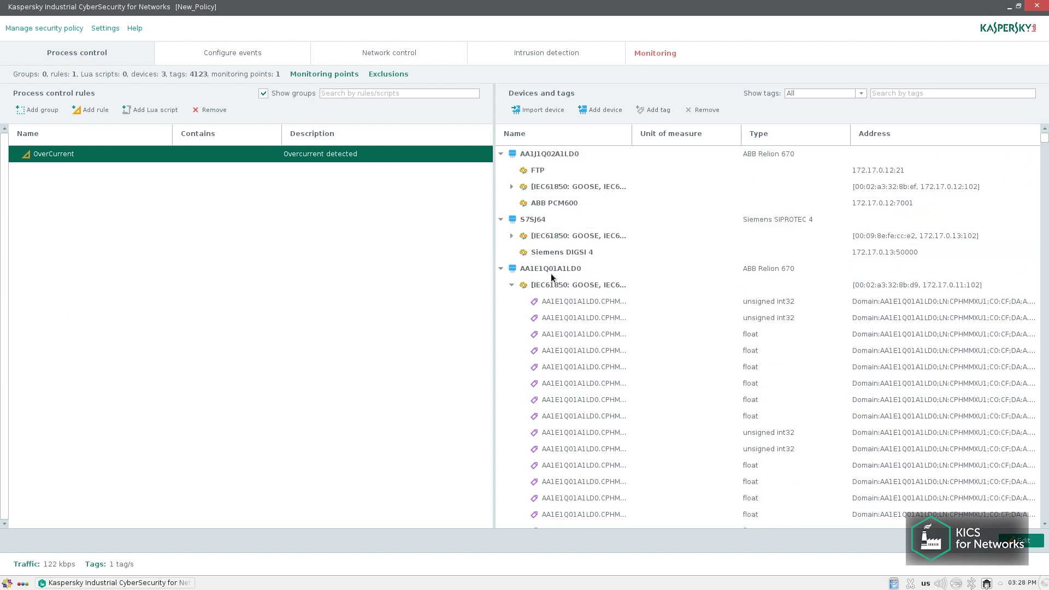
left_click(511, 285)
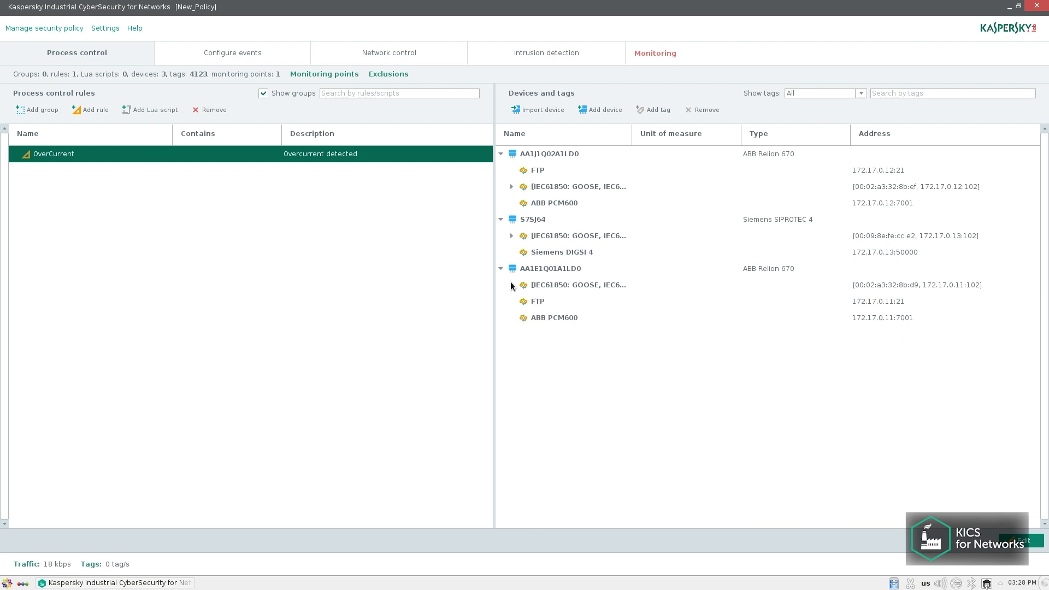
left_click(501, 269)
left_click(501, 219)
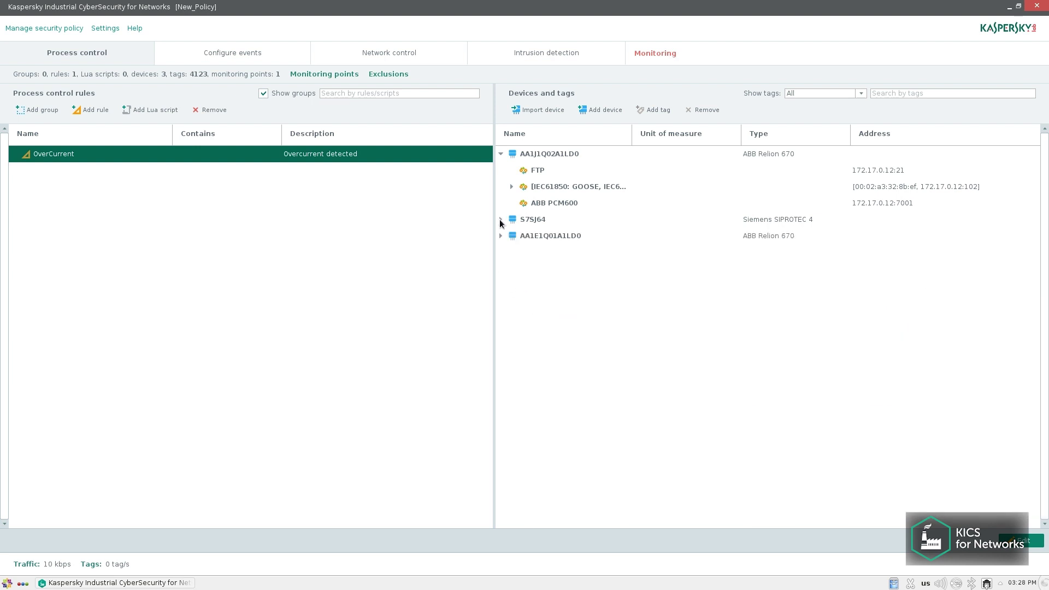
left_click(500, 154)
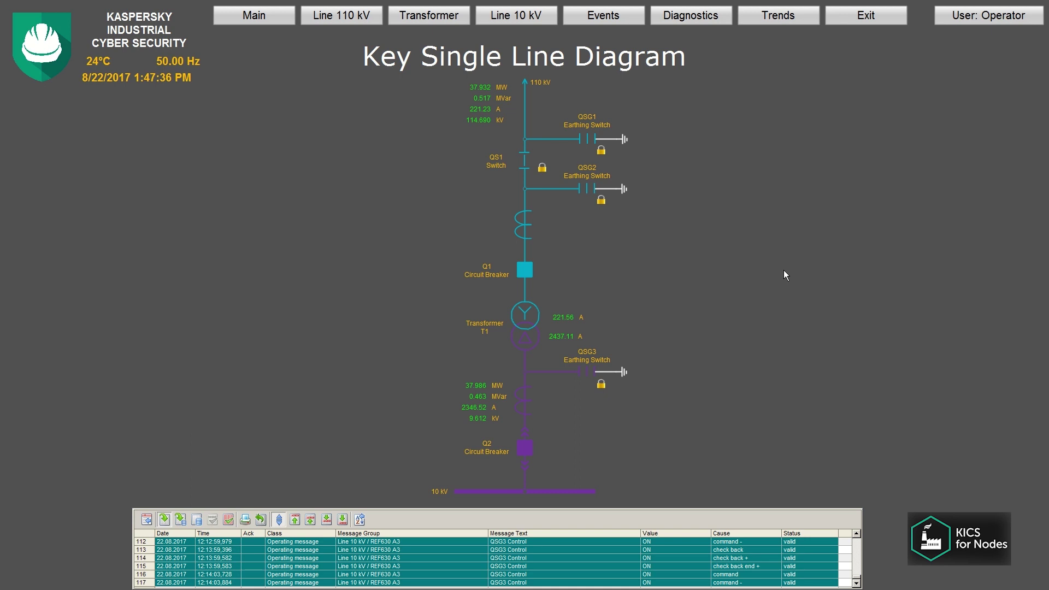
Switch to the Kaspersky Industrial CyberSecurity for Nodes Console on the SCADA station and view the Real-Time File Protection task details.
key("super")
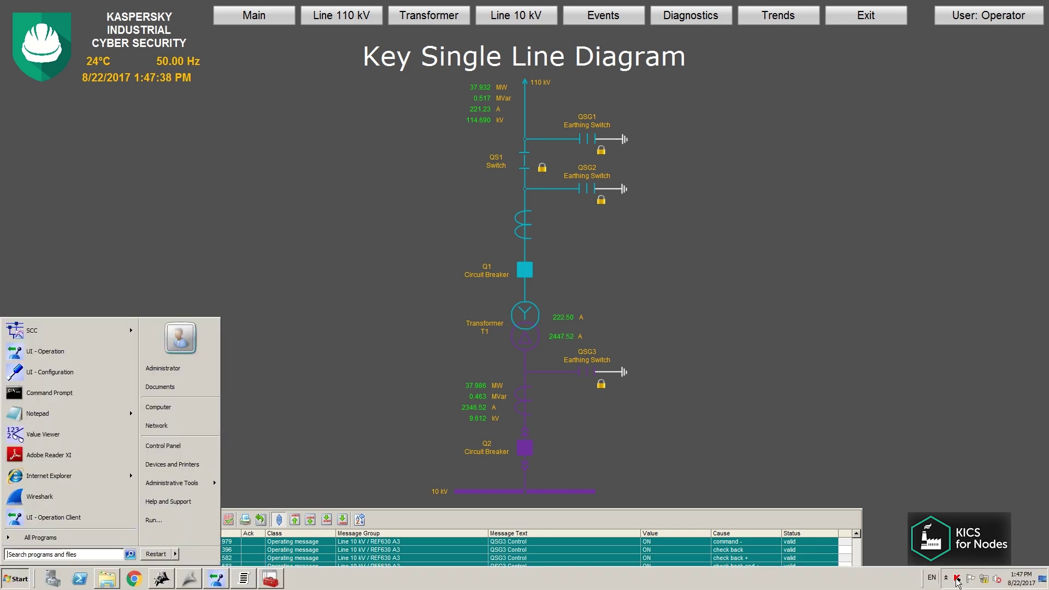
right_click(957, 579)
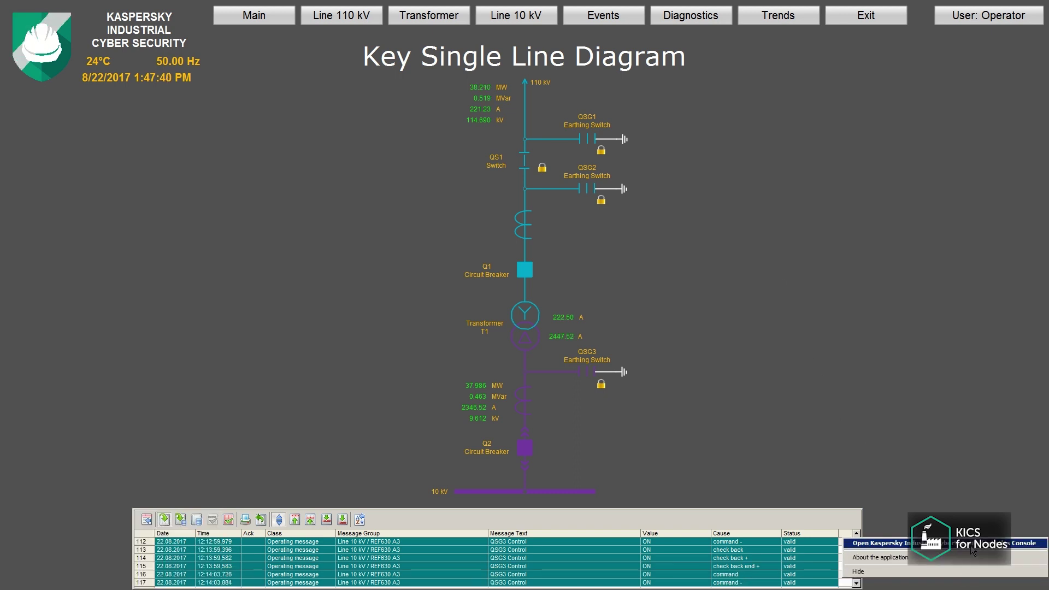
left_click(971, 545)
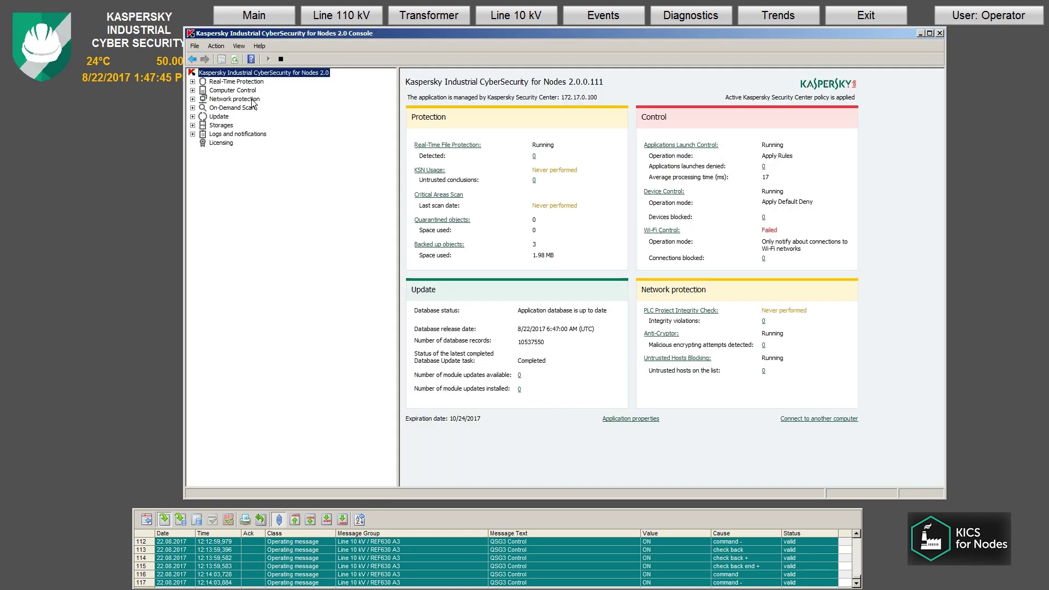
left_click(192, 82)
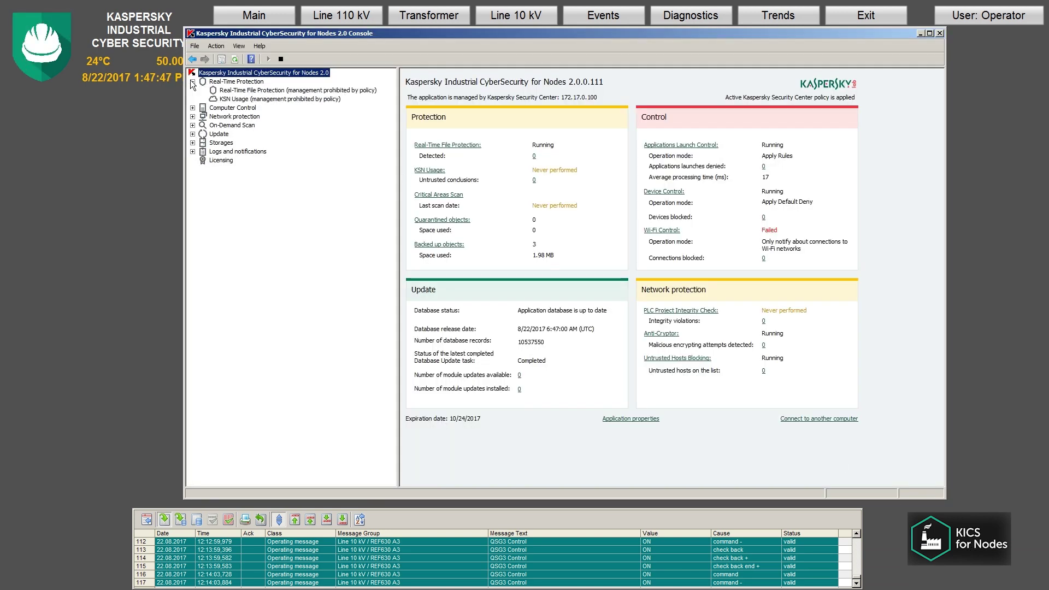
left_click(228, 92)
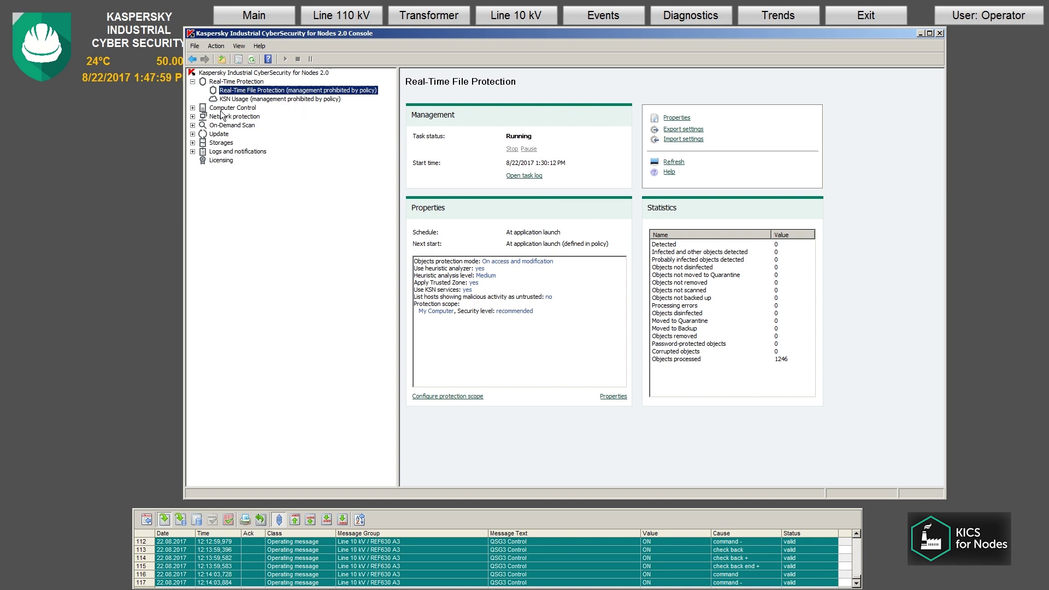
Review the Applications Launch Control task under Computer Control and its list of rules without changing anything.
left_click(193, 108)
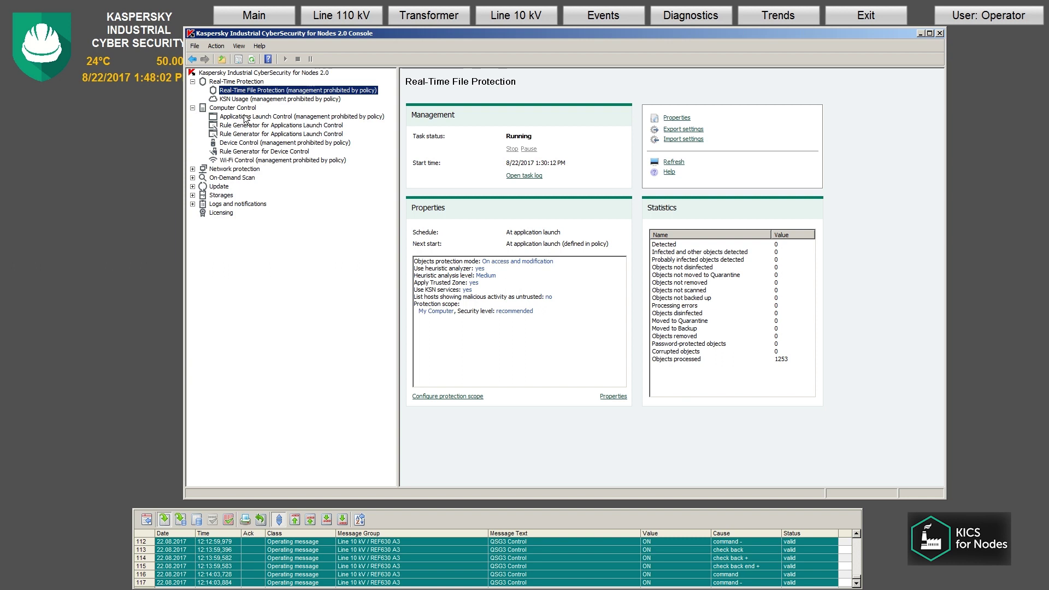
left_click(245, 118)
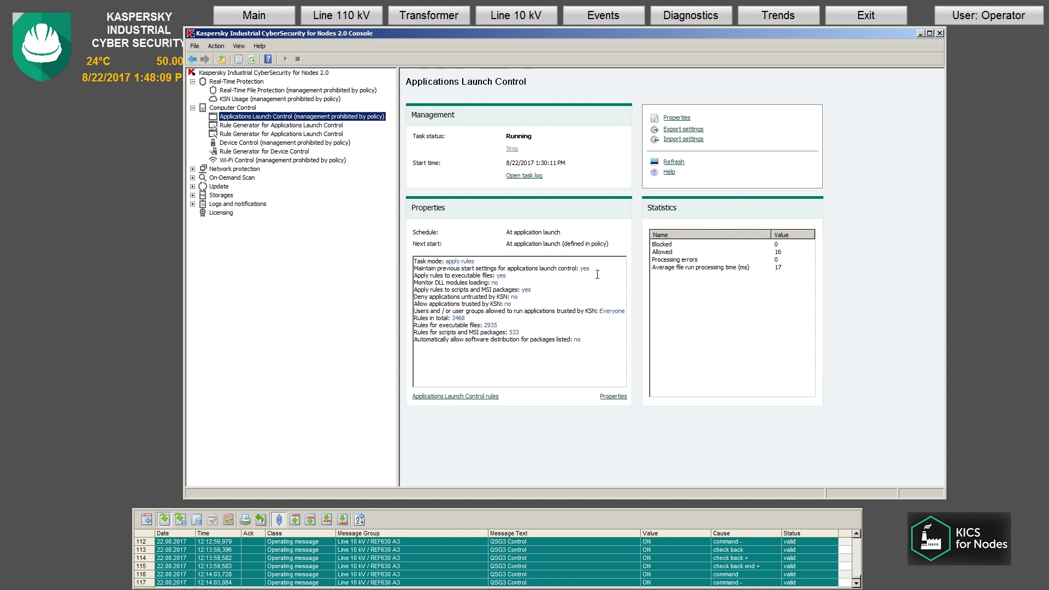
left_click(478, 397)
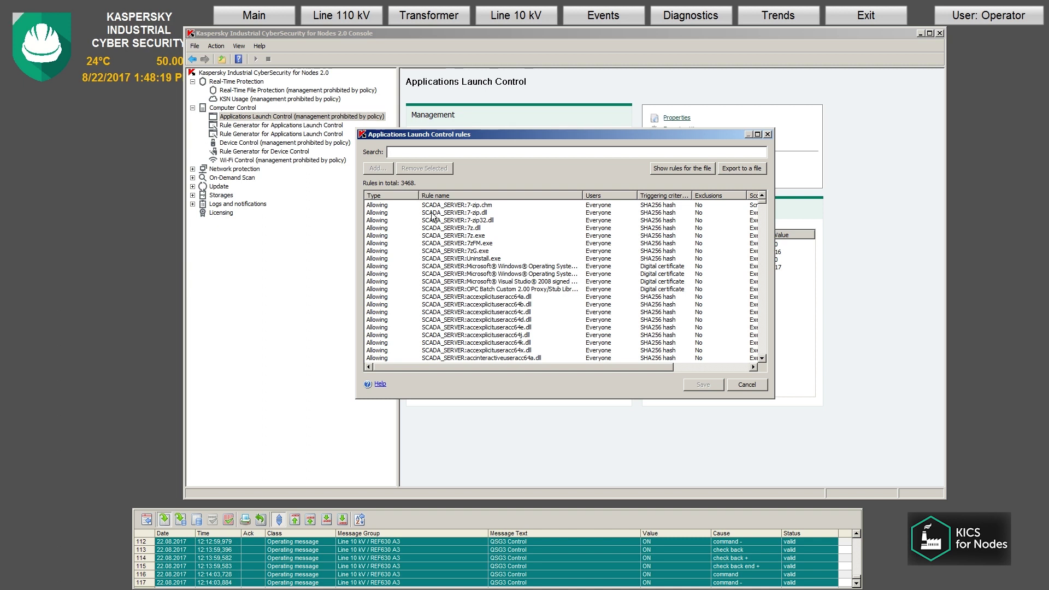
left_click(747, 384)
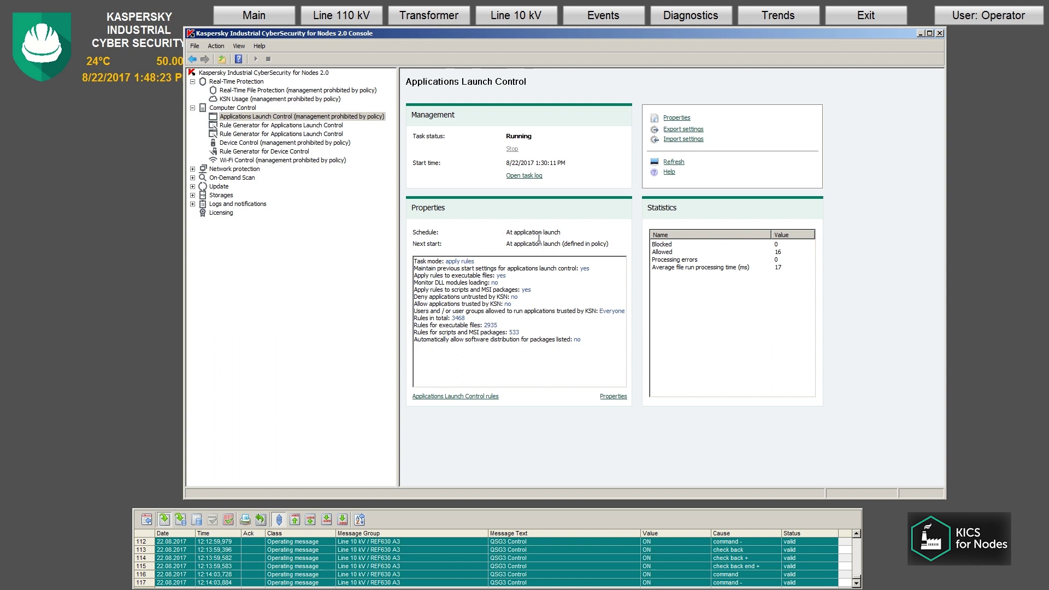
Review the Device Control task under Computer Control and its list of rules without changing anything.
left_click(278, 145)
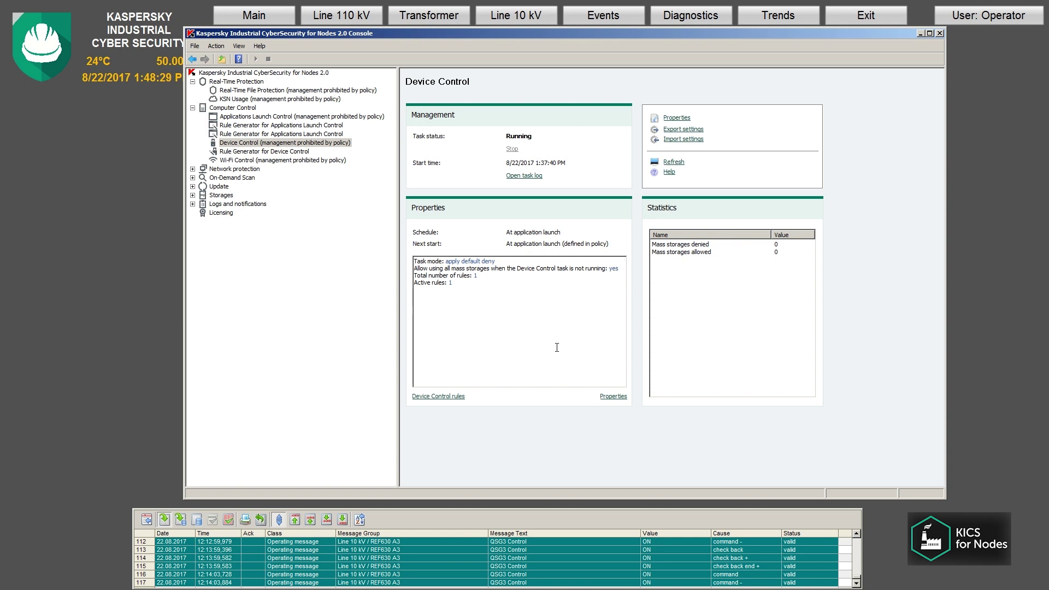
left_click(456, 397)
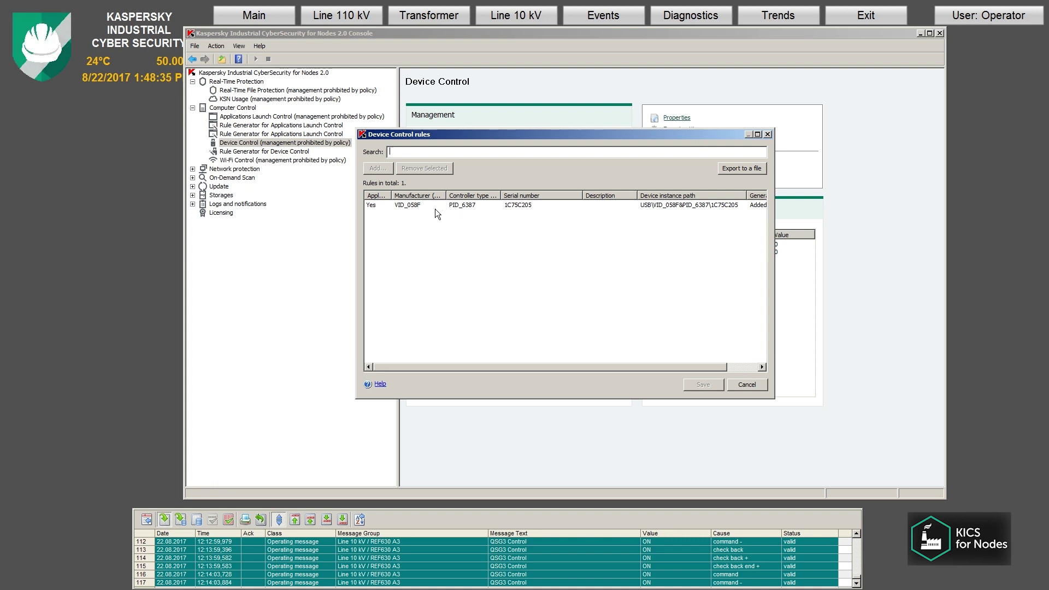
left_click(747, 384)
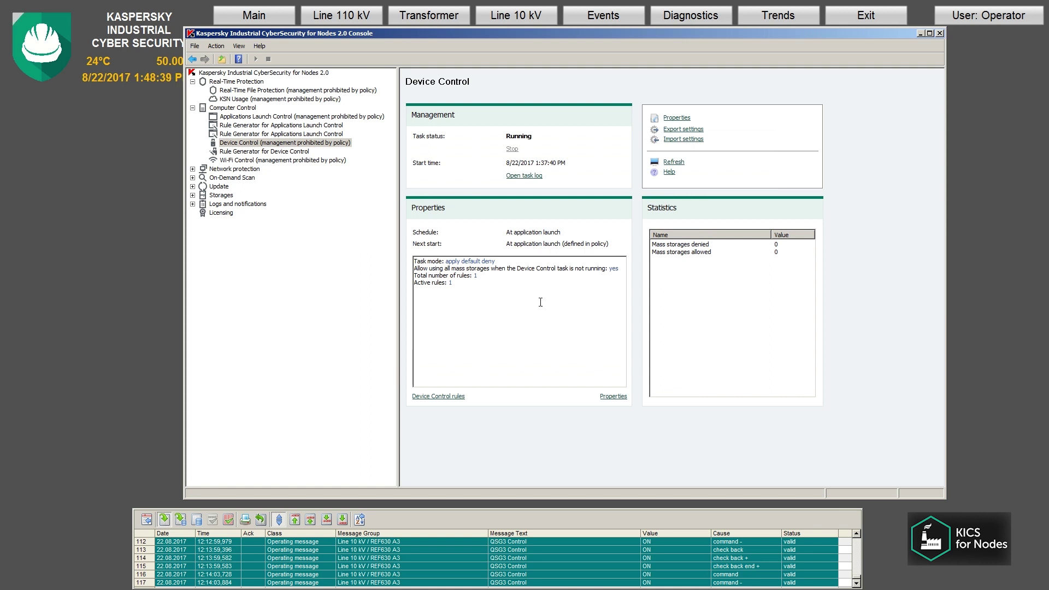
View the overall protection status summary of the node and close the Nodes Console.
left_click(241, 73)
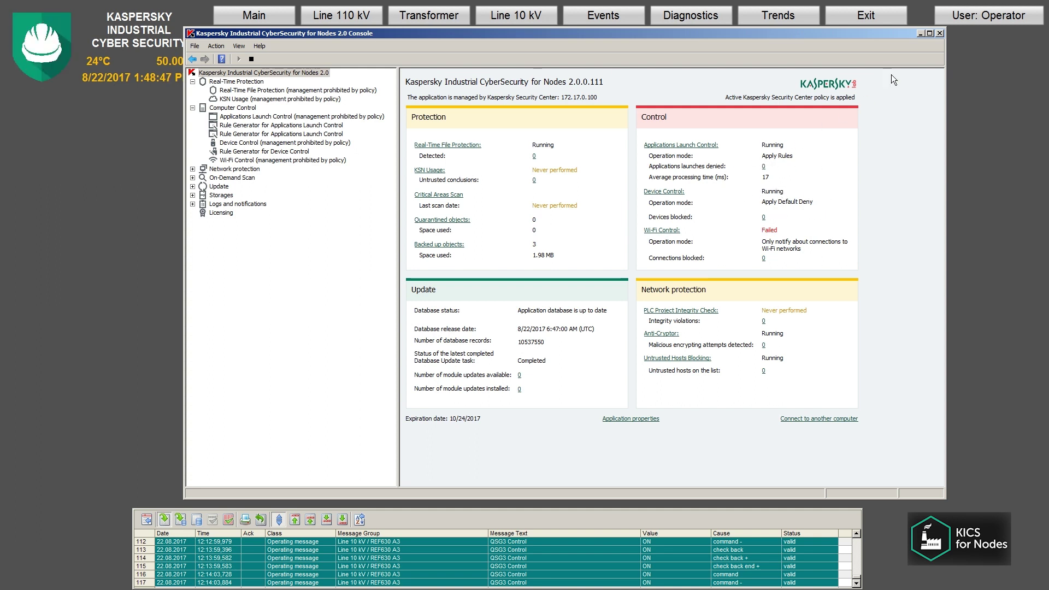
left_click(940, 34)
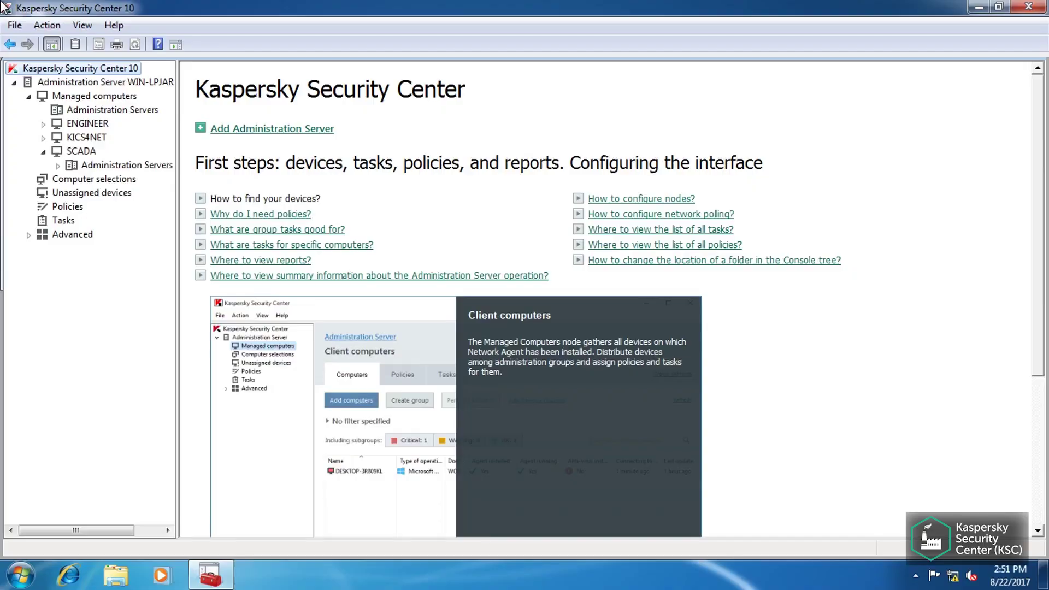
In Kaspersky Security Center, view the client computers of the SCADA group and the details of SCADA_SERVER.
left_click(79, 151)
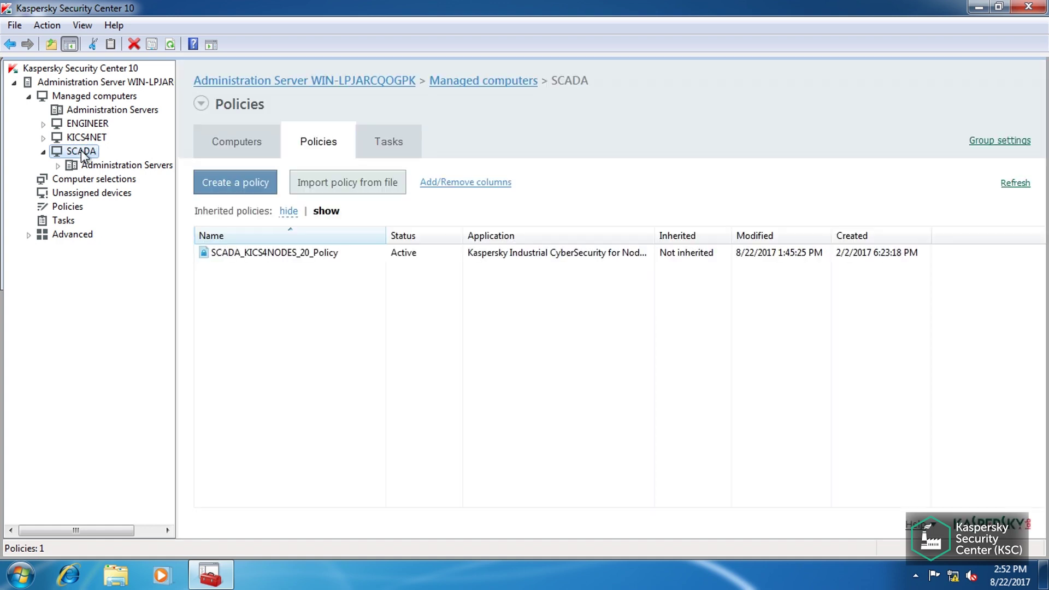
left_click(233, 145)
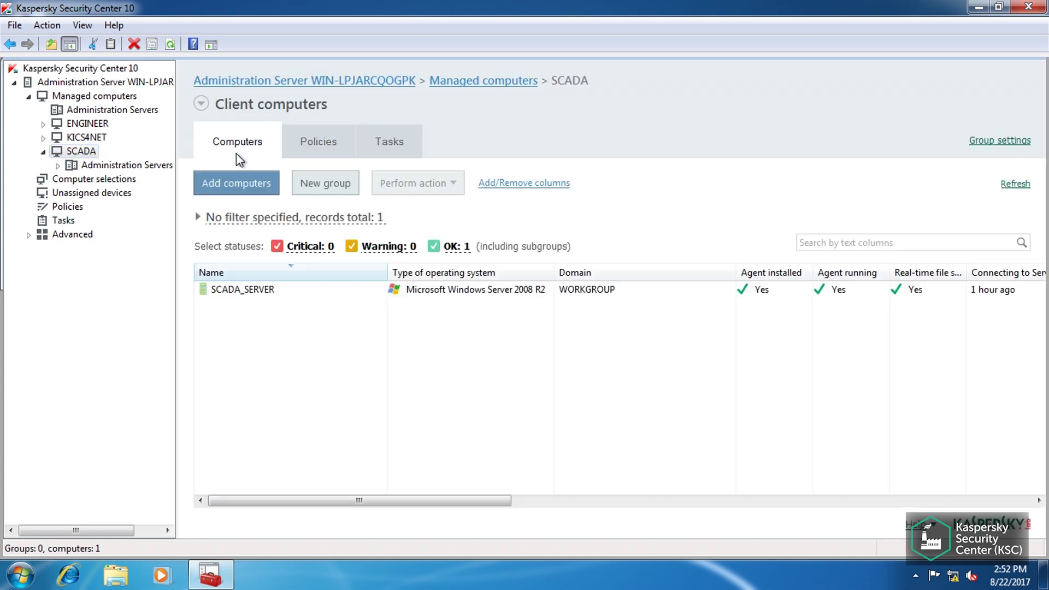
left_click(251, 291)
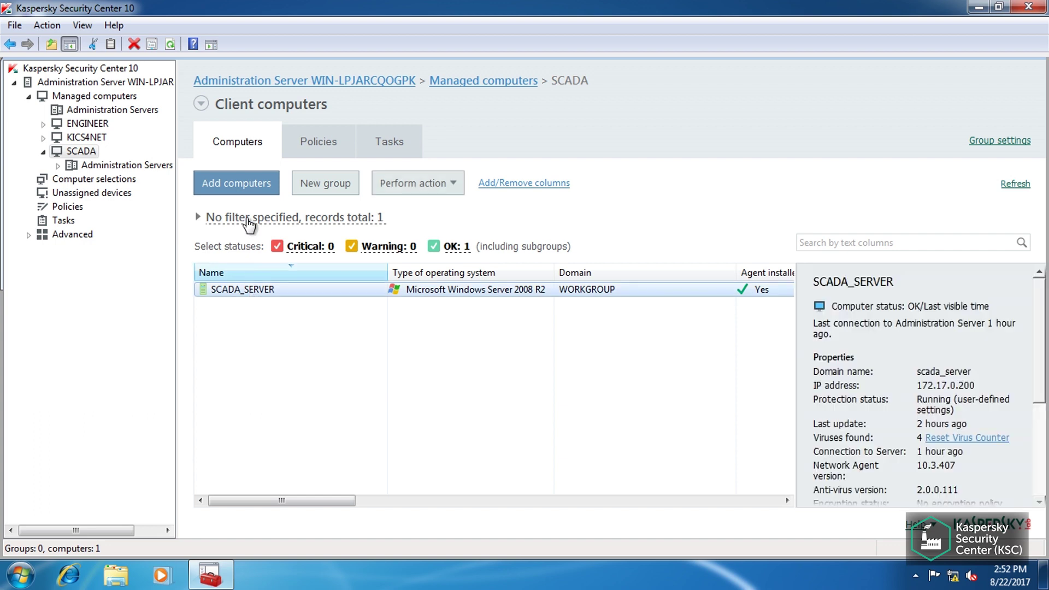
Open the properties of SCADA_KICS4NODES_20_Policy from the SCADA group's policies.
left_click(317, 145)
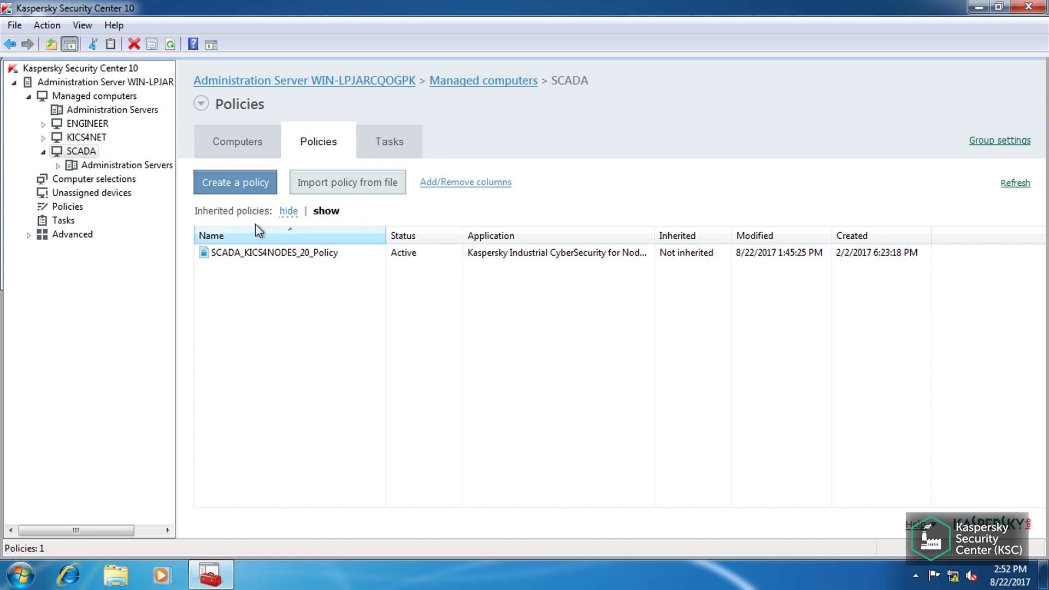
left_click(237, 255)
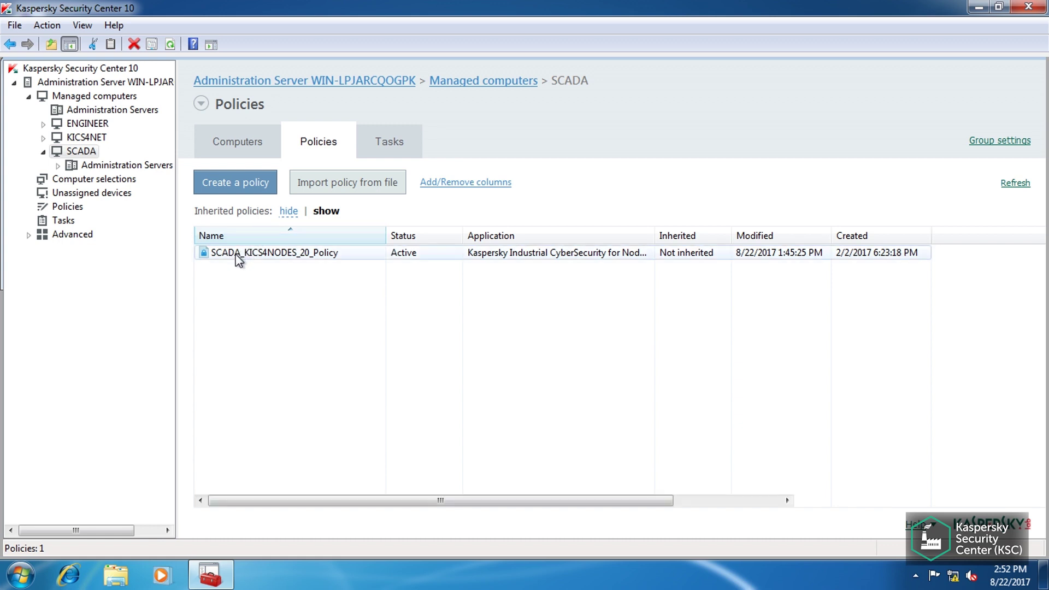
double_click(237, 254)
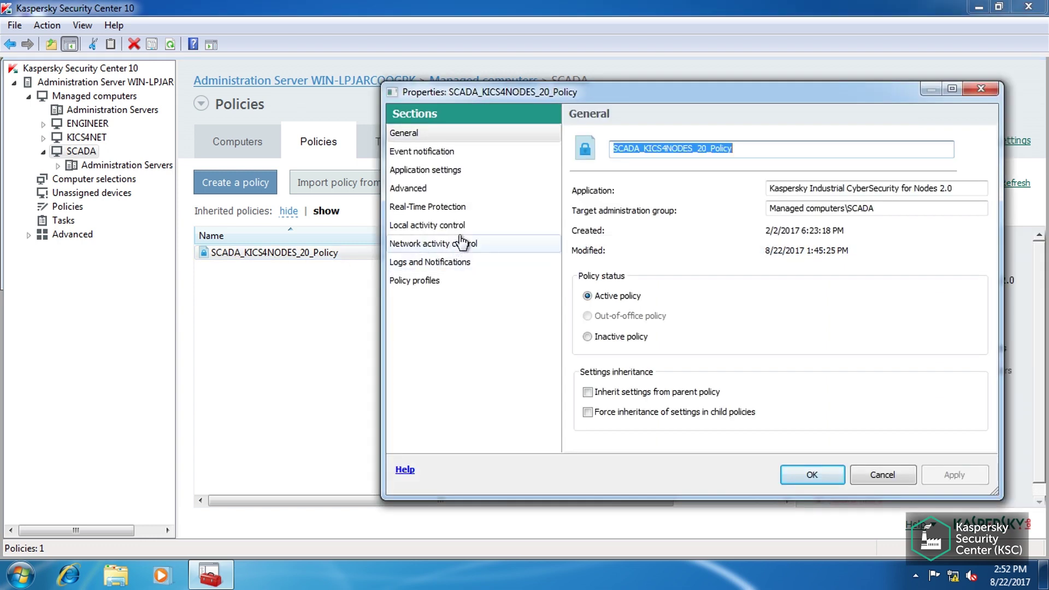
Review the policy's Real-Time File Protection options, keep the task start set to Enable, and accept them.
left_click(449, 213)
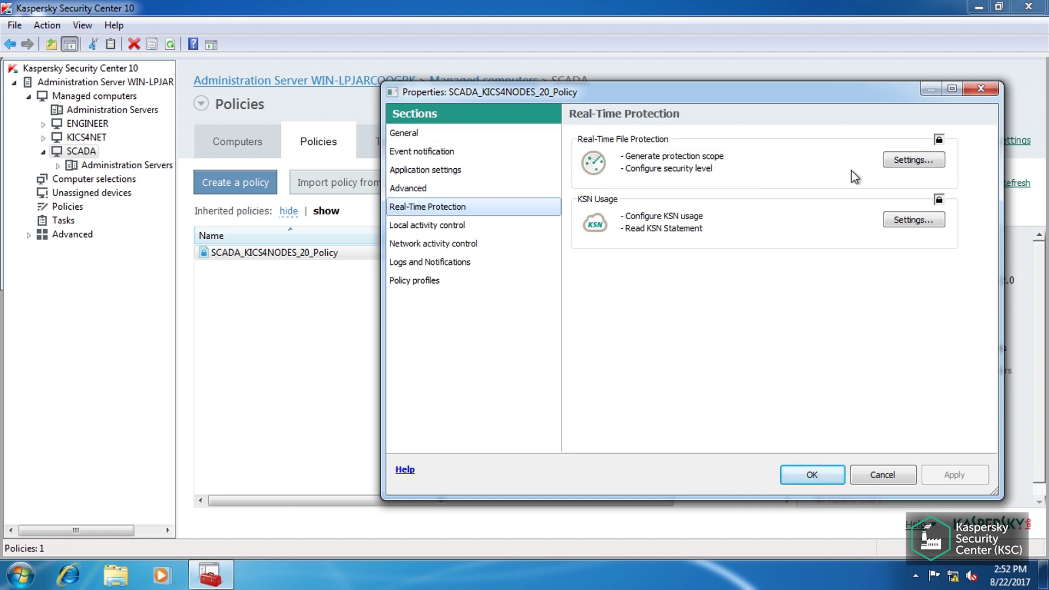
left_click(909, 161)
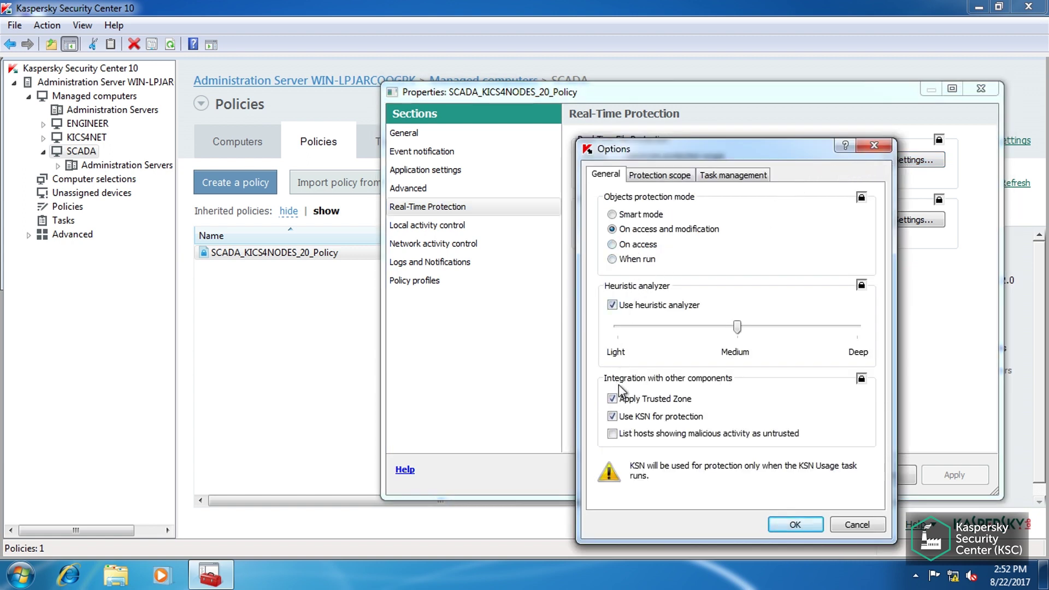
left_click(752, 176)
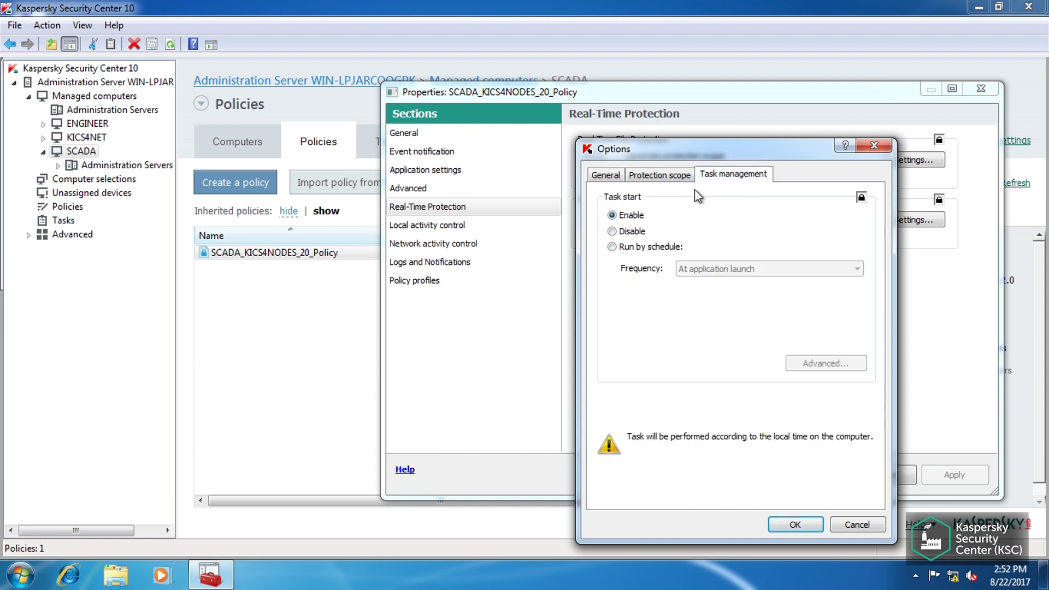
left_click(612, 232)
left_click(613, 216)
left_click(796, 528)
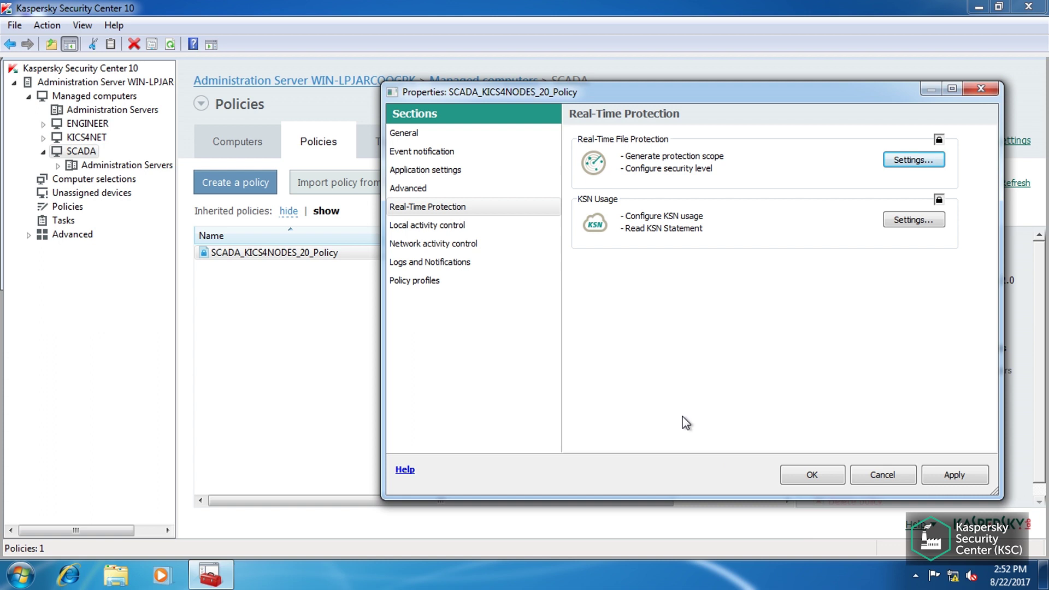
Open the policy's Applications Launch Control options under Local activity control and keep the mode set to Apply Rules.
left_click(396, 230)
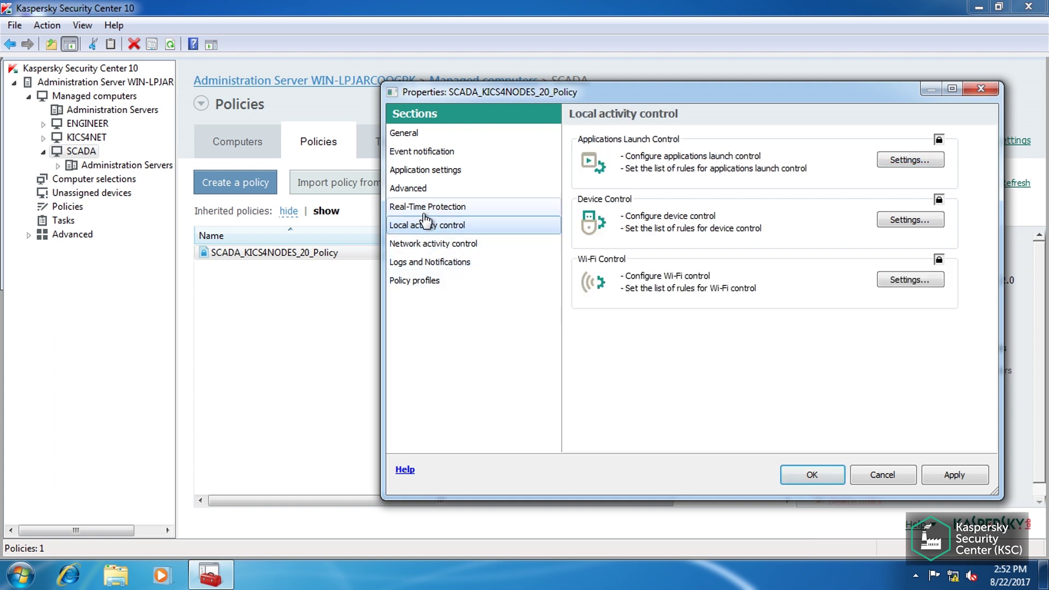
left_click(909, 160)
left_click(909, 143)
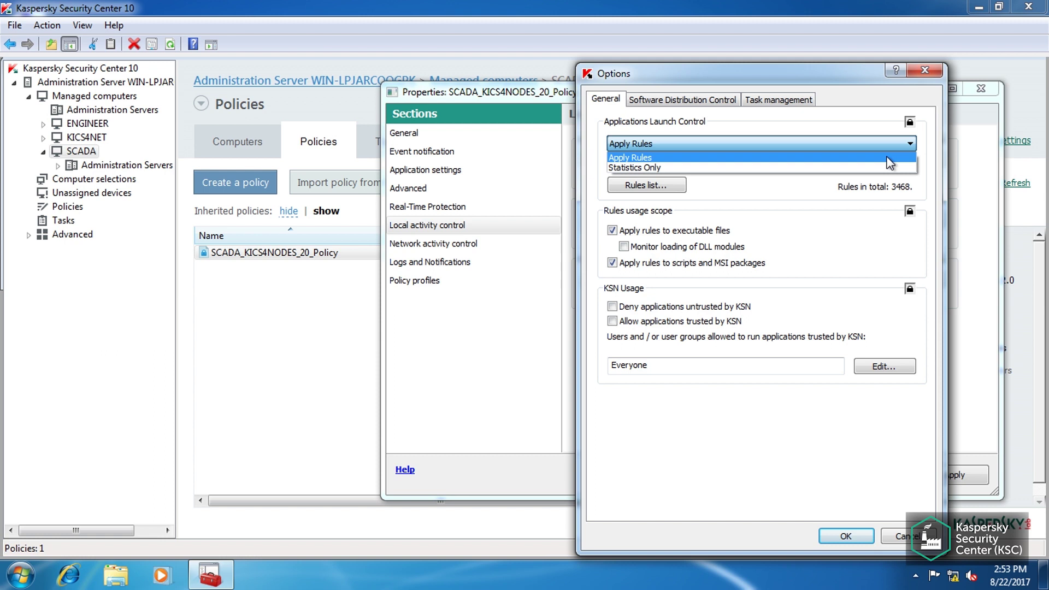
left_click(888, 158)
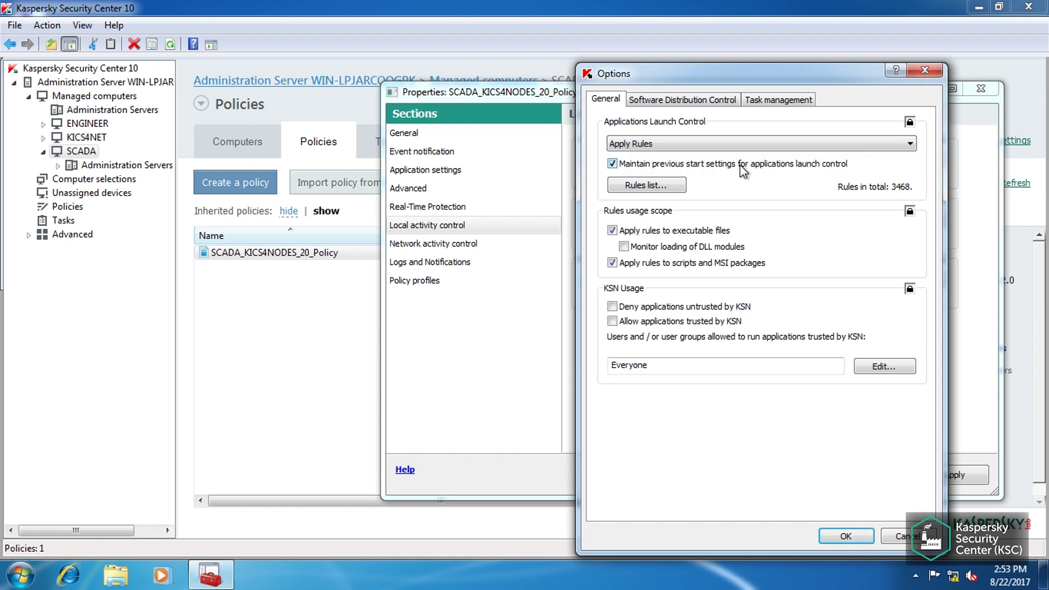
Keep the SCADA_SERVER:7-zip.chm launch rule's type as Allowing, then save the rules list and accept the Applications Launch Control options.
left_click(631, 187)
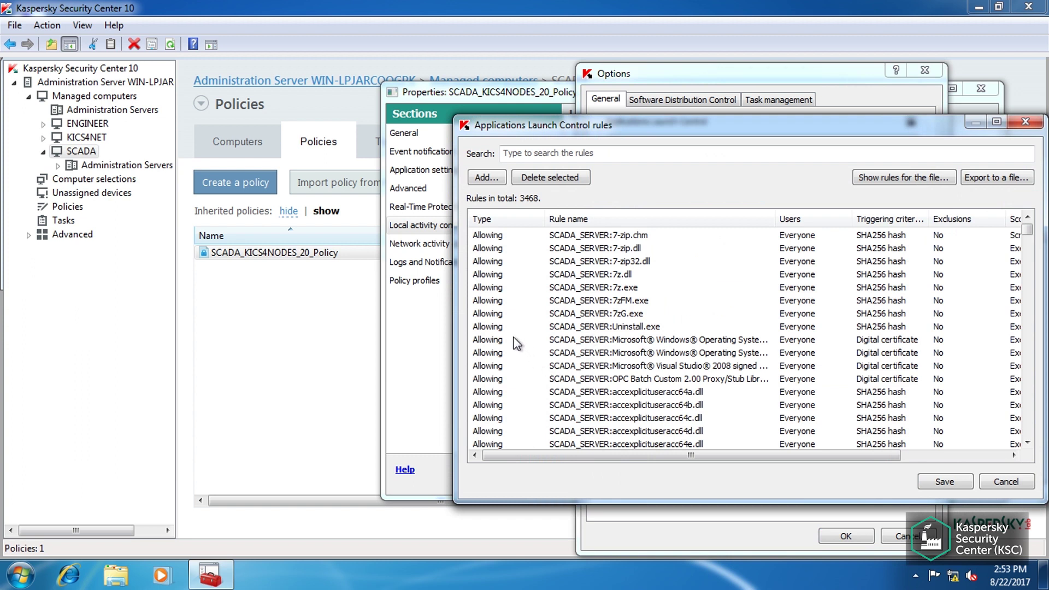
left_click(503, 238)
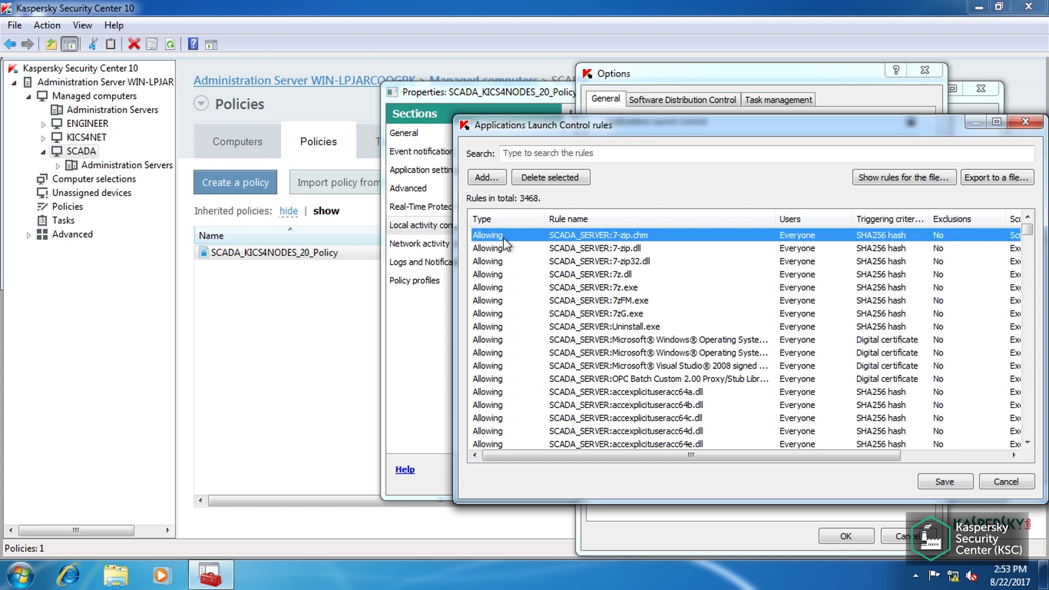
double_click(503, 238)
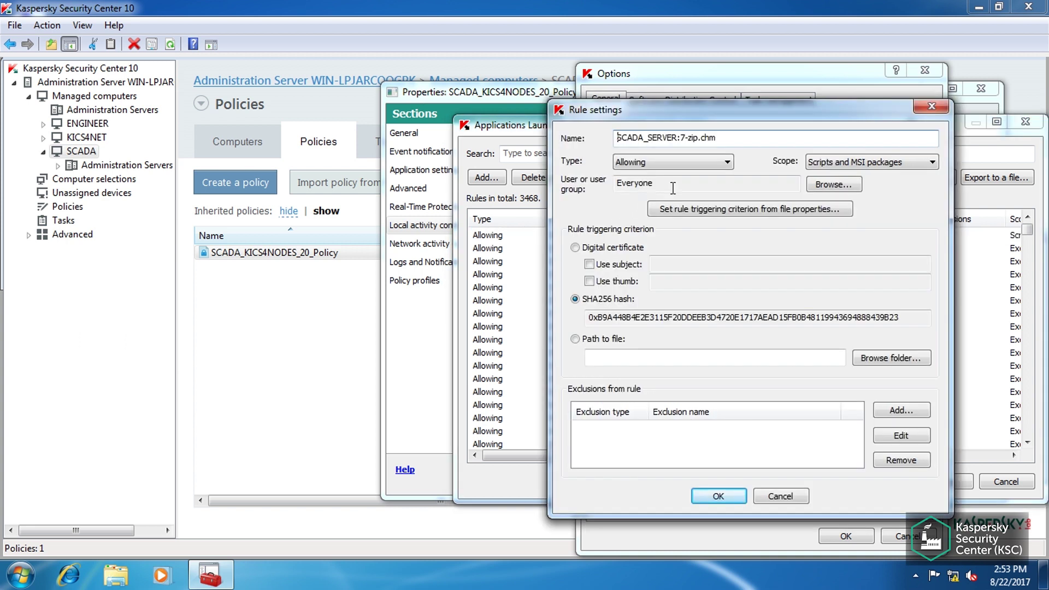
left_click(732, 163)
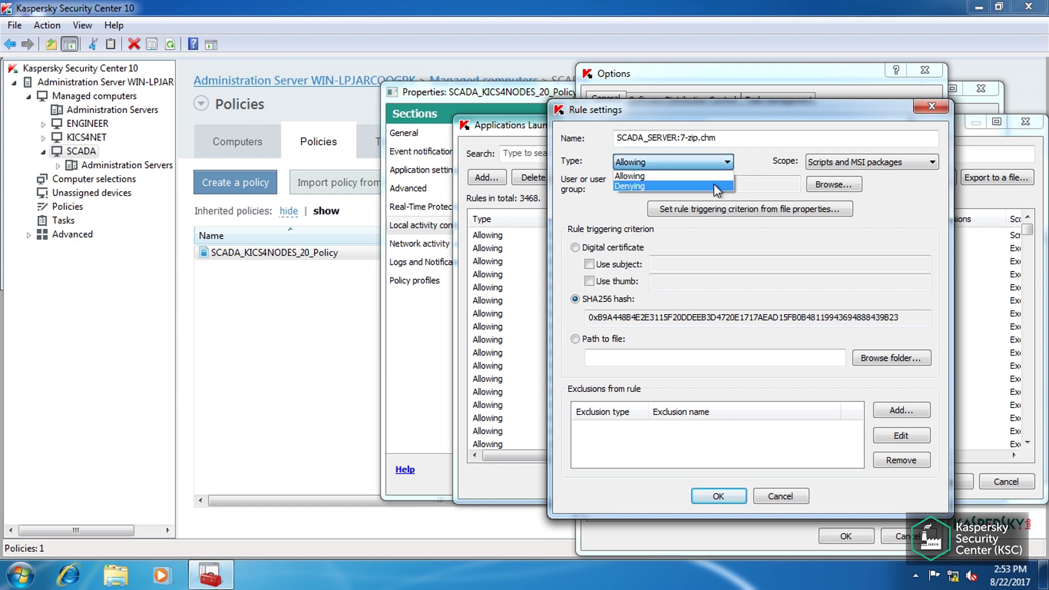
left_click(711, 180)
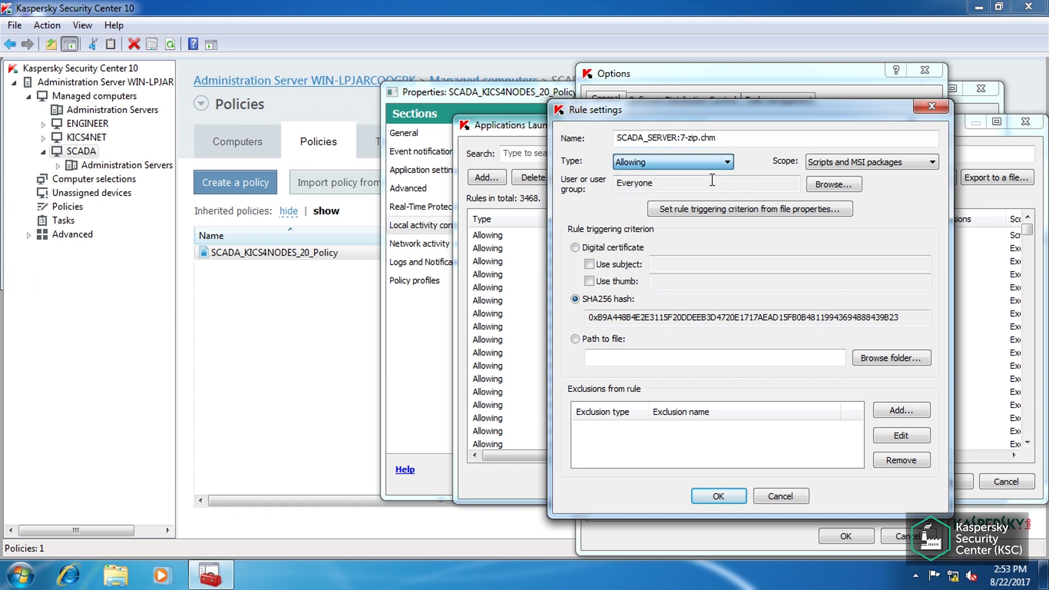
left_click(711, 497)
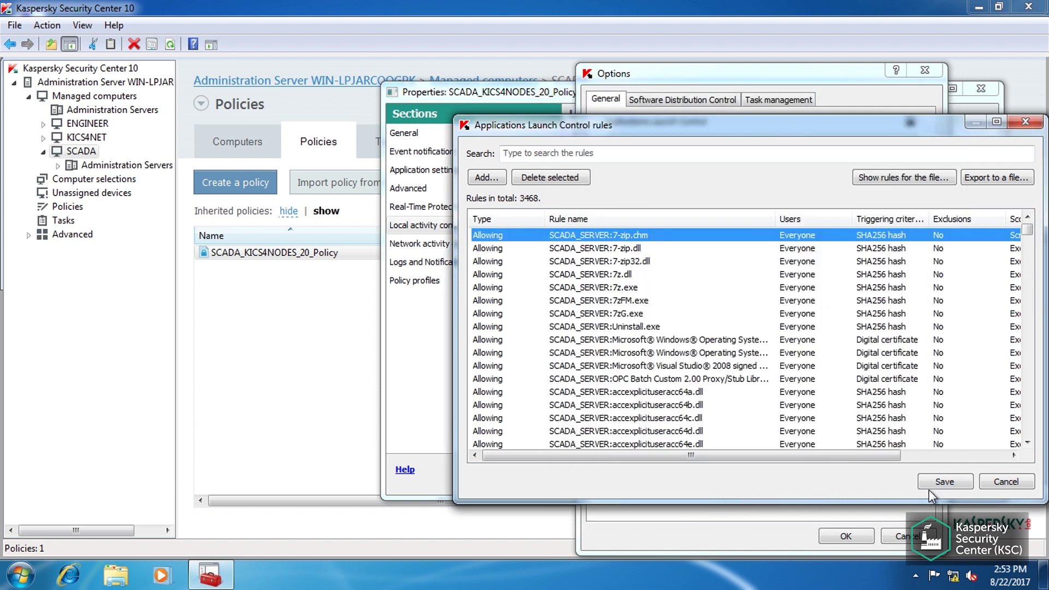
left_click(958, 485)
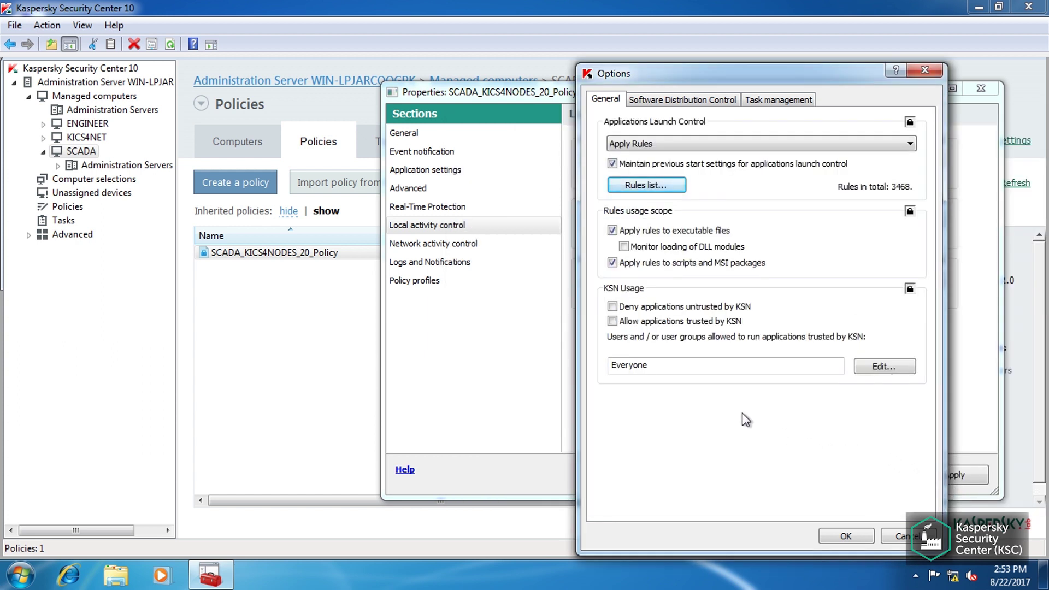
left_click(846, 537)
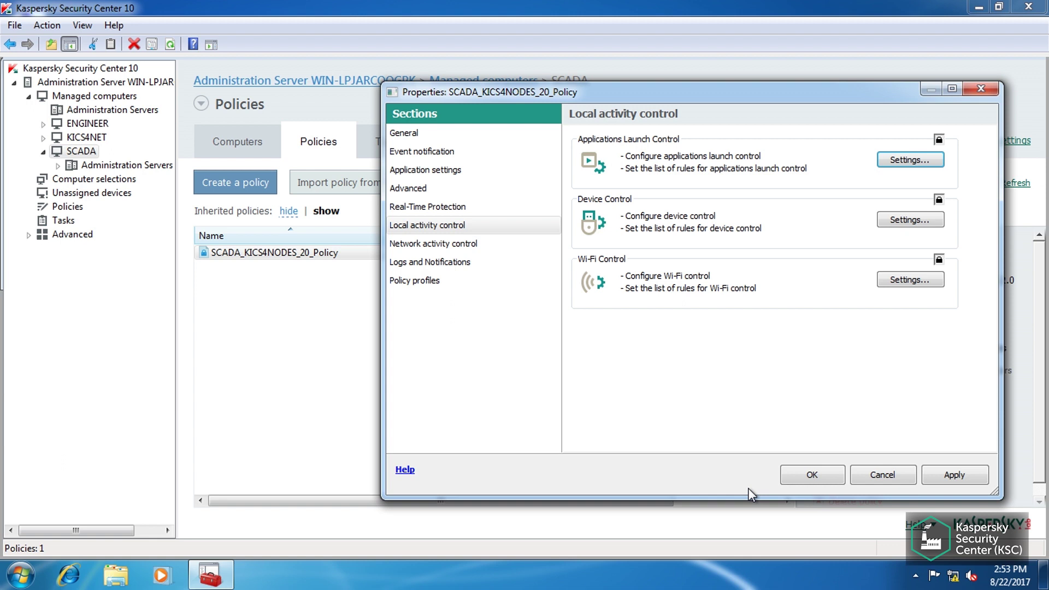
Open the policy's Device Control options and keep the task mode set to Apply Default Deny.
left_click(900, 222)
left_click(858, 219)
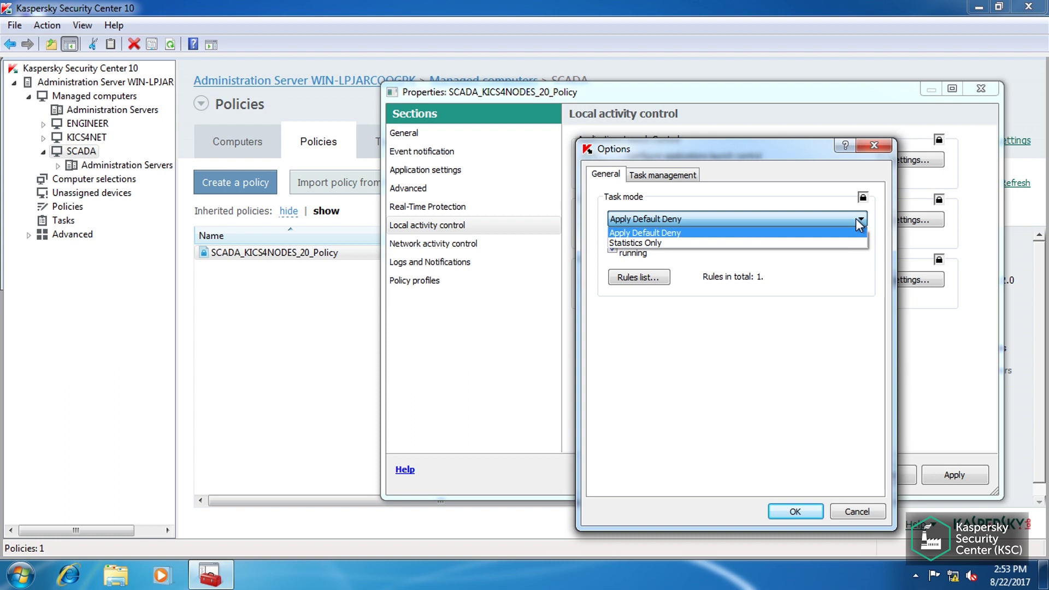
left_click(827, 237)
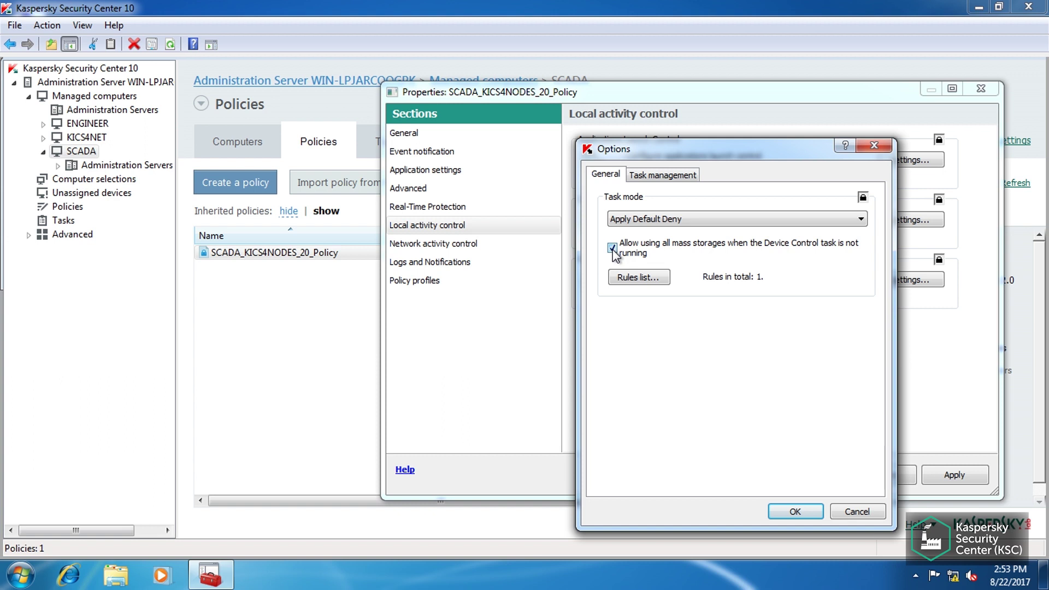
Inspect the properties of the VID_058F device rule, save the Device Control rules list, and accept the policy settings.
left_click(628, 278)
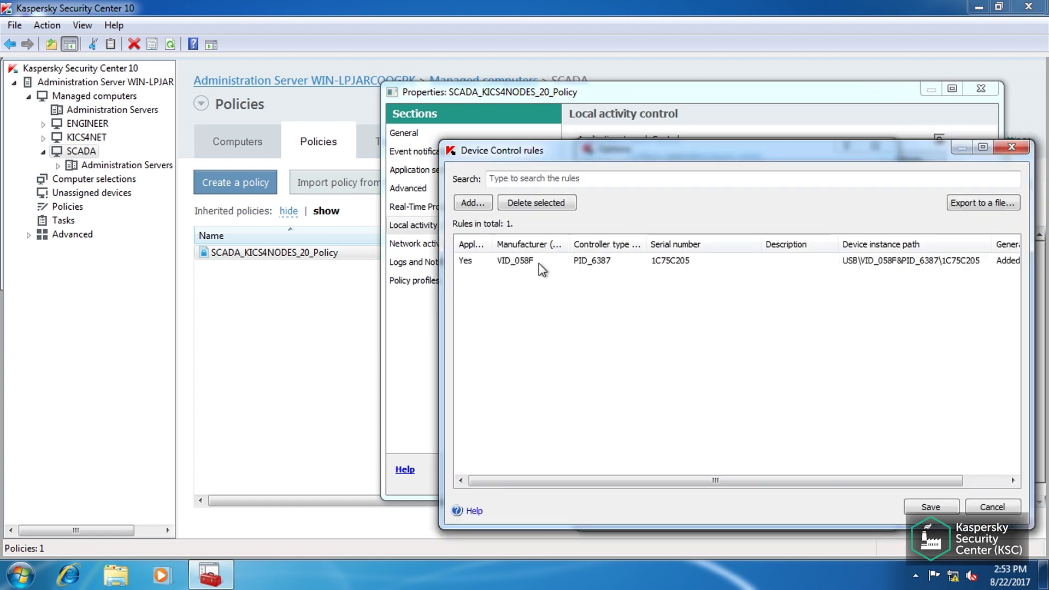
left_click(510, 259)
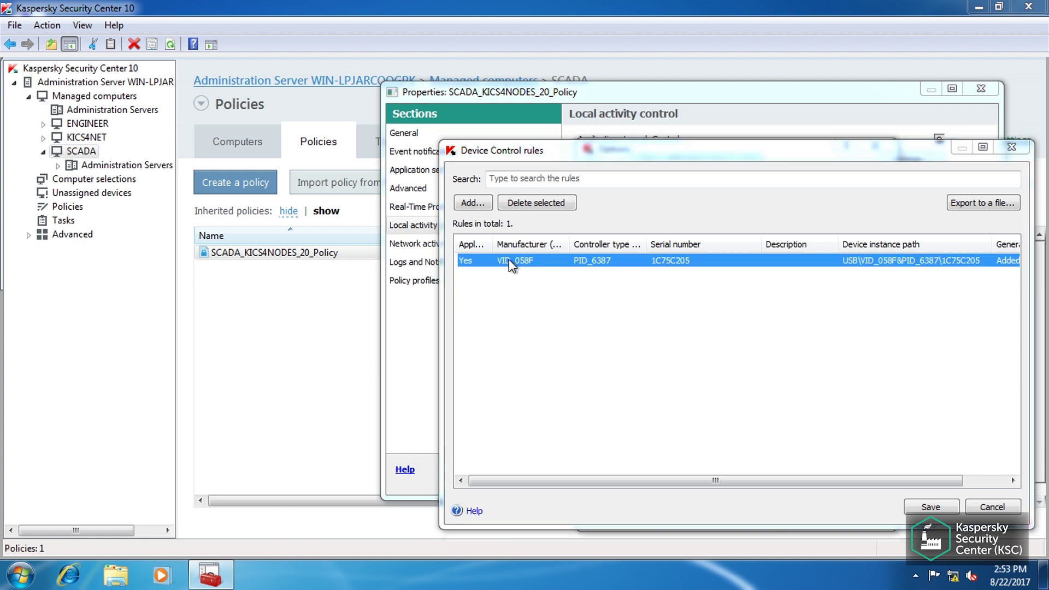
double_click(509, 259)
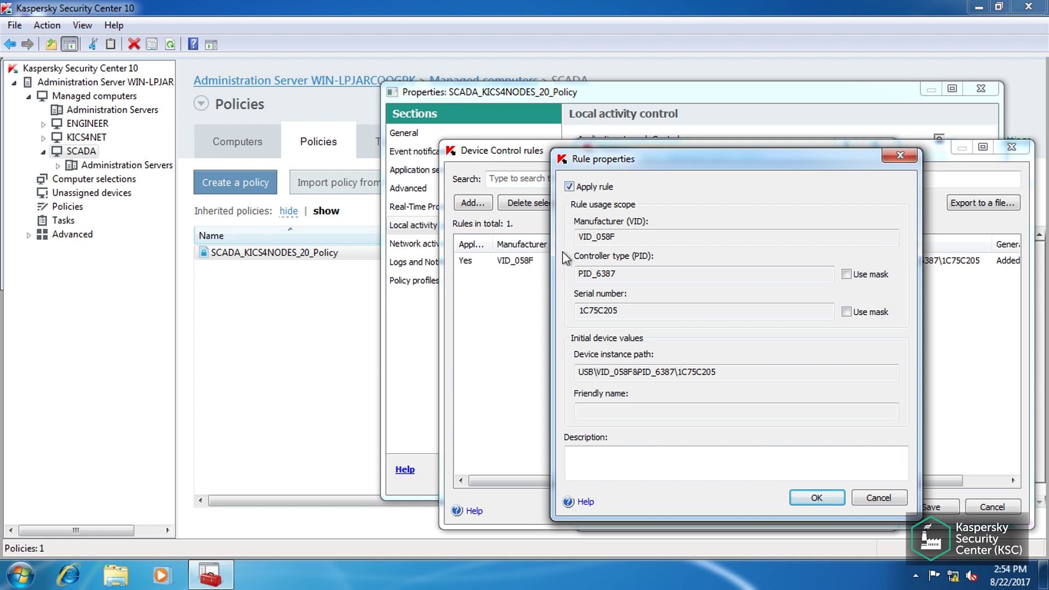
left_click(817, 498)
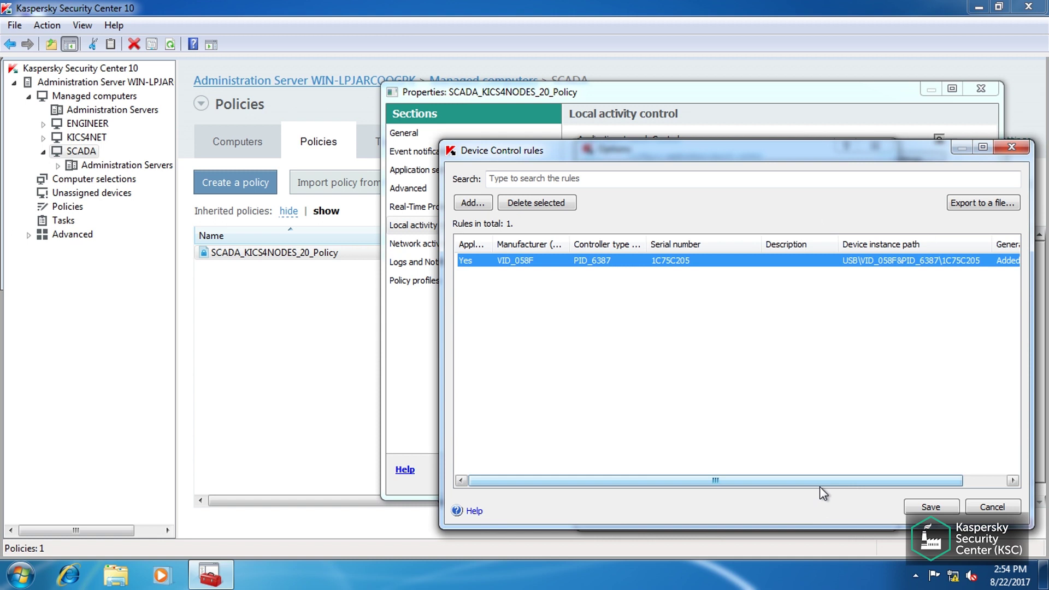
left_click(931, 507)
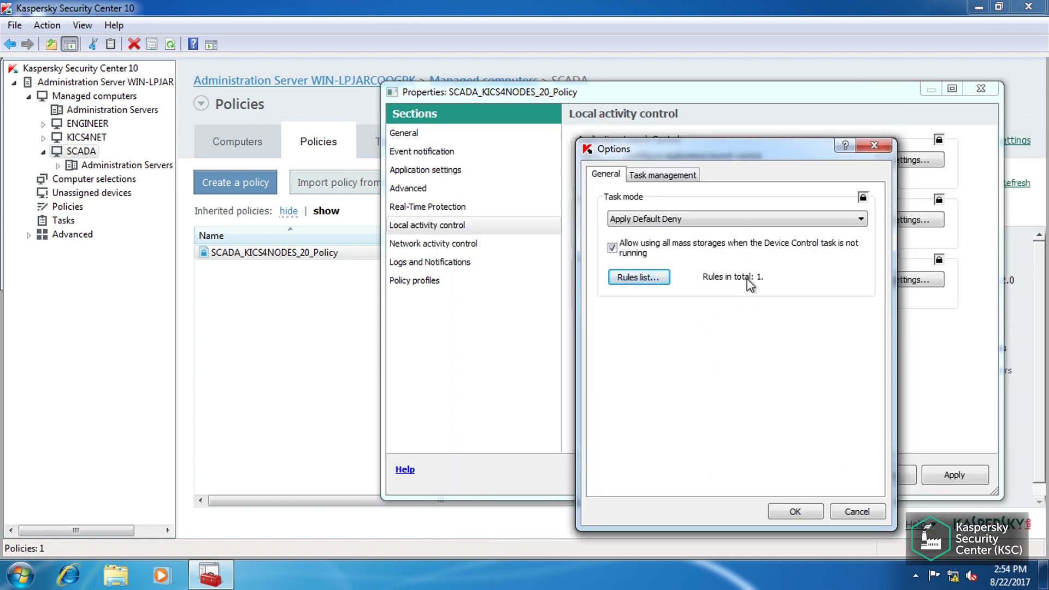
left_click(797, 512)
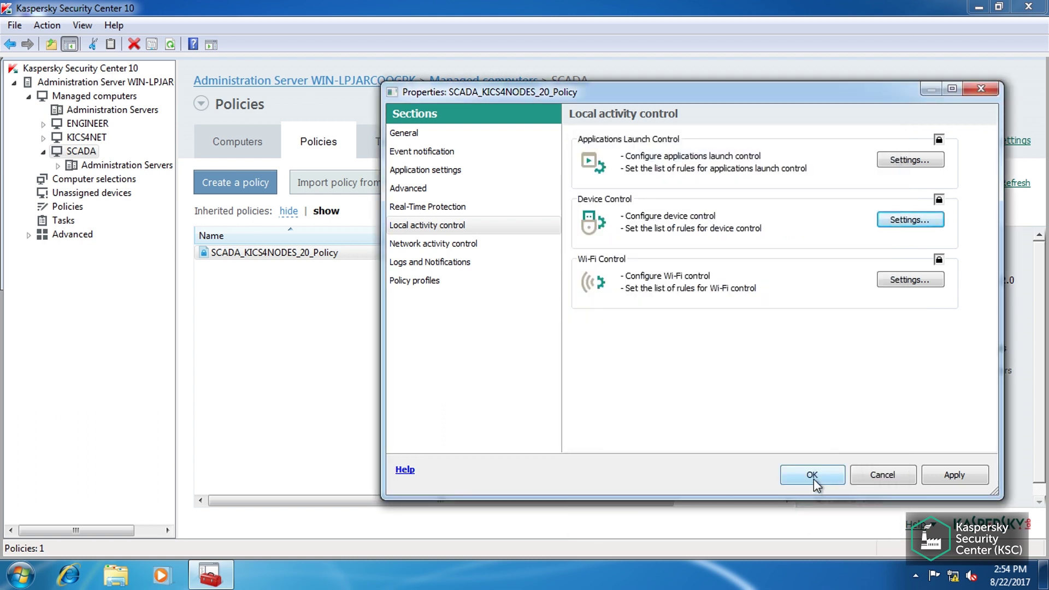
left_click(813, 475)
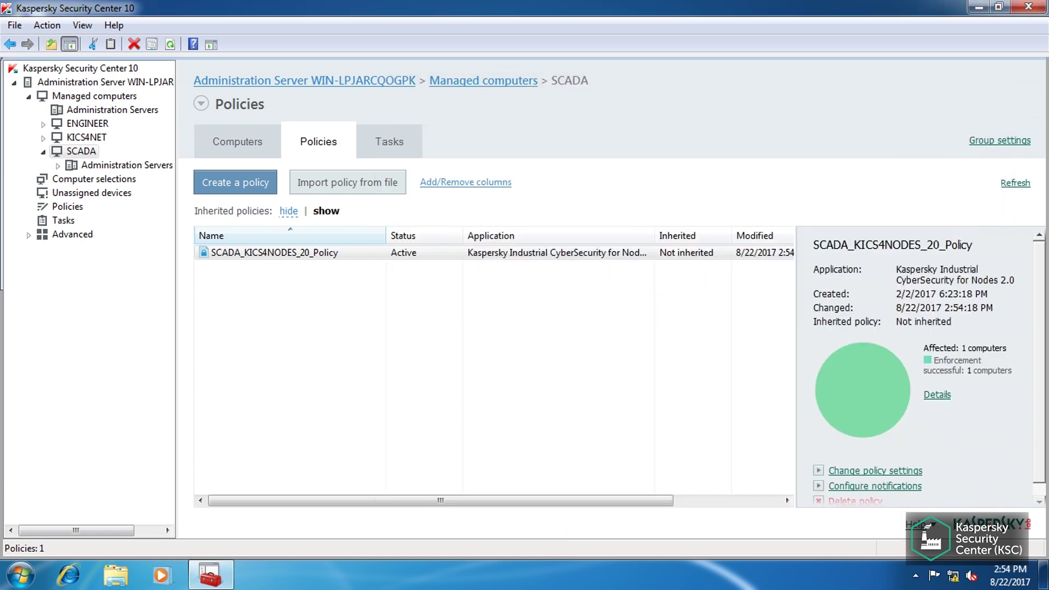